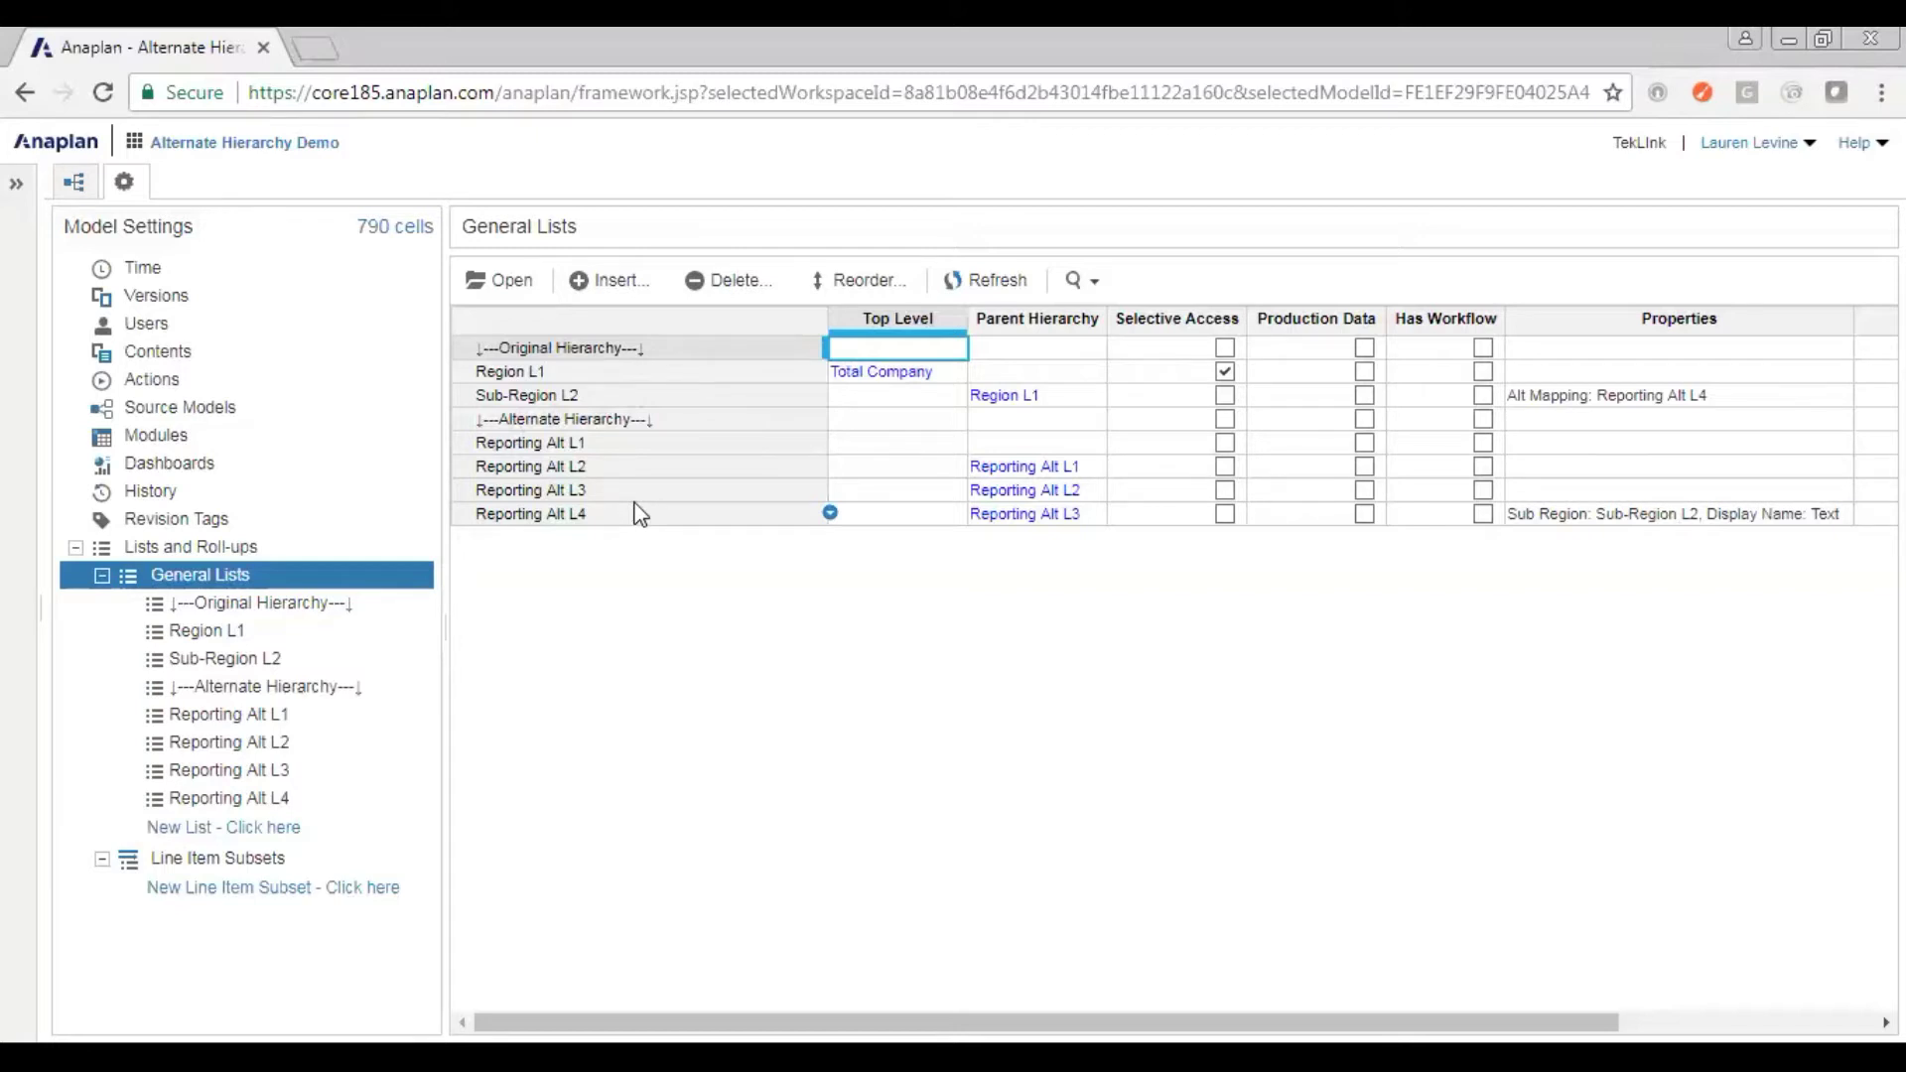
# Step: Open the Reporting Alt L4 list from the lists tree
pyautogui.click(194, 638)
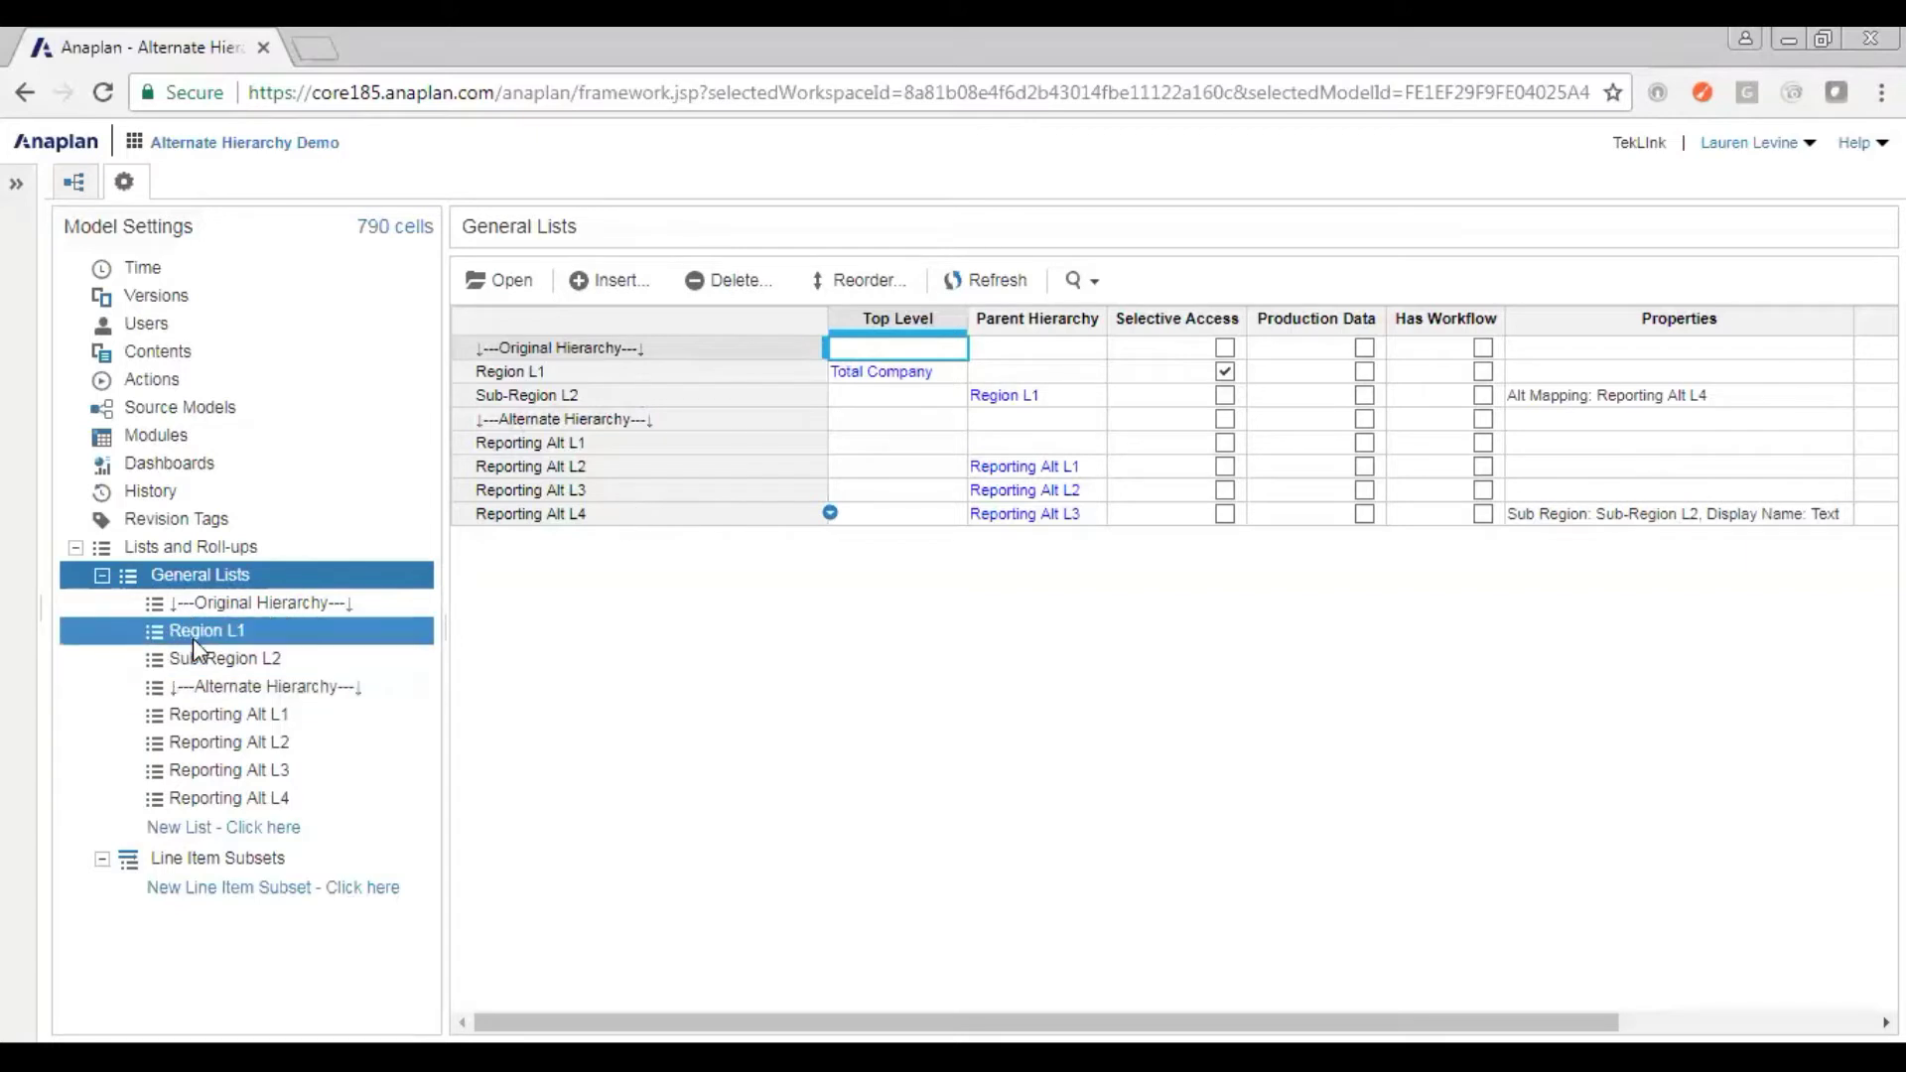
pyautogui.click(268, 660)
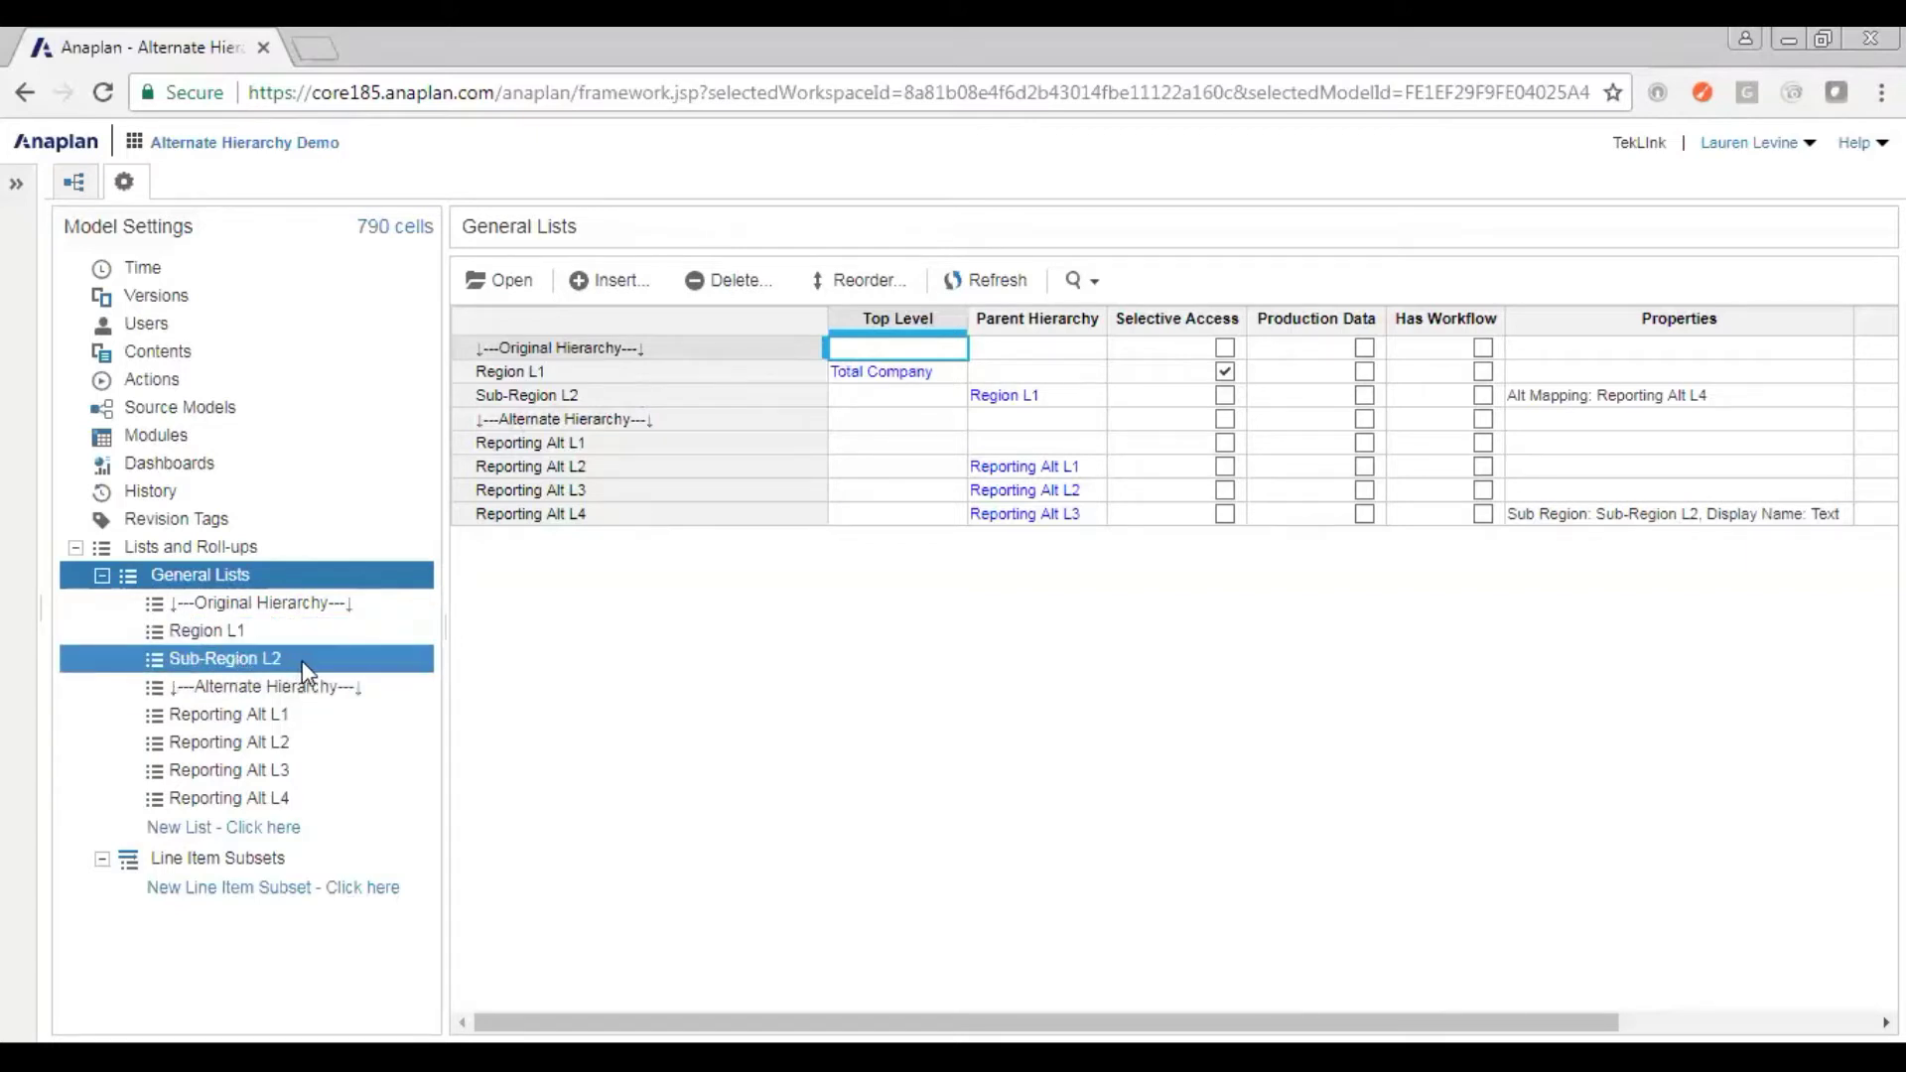
pyautogui.click(238, 799)
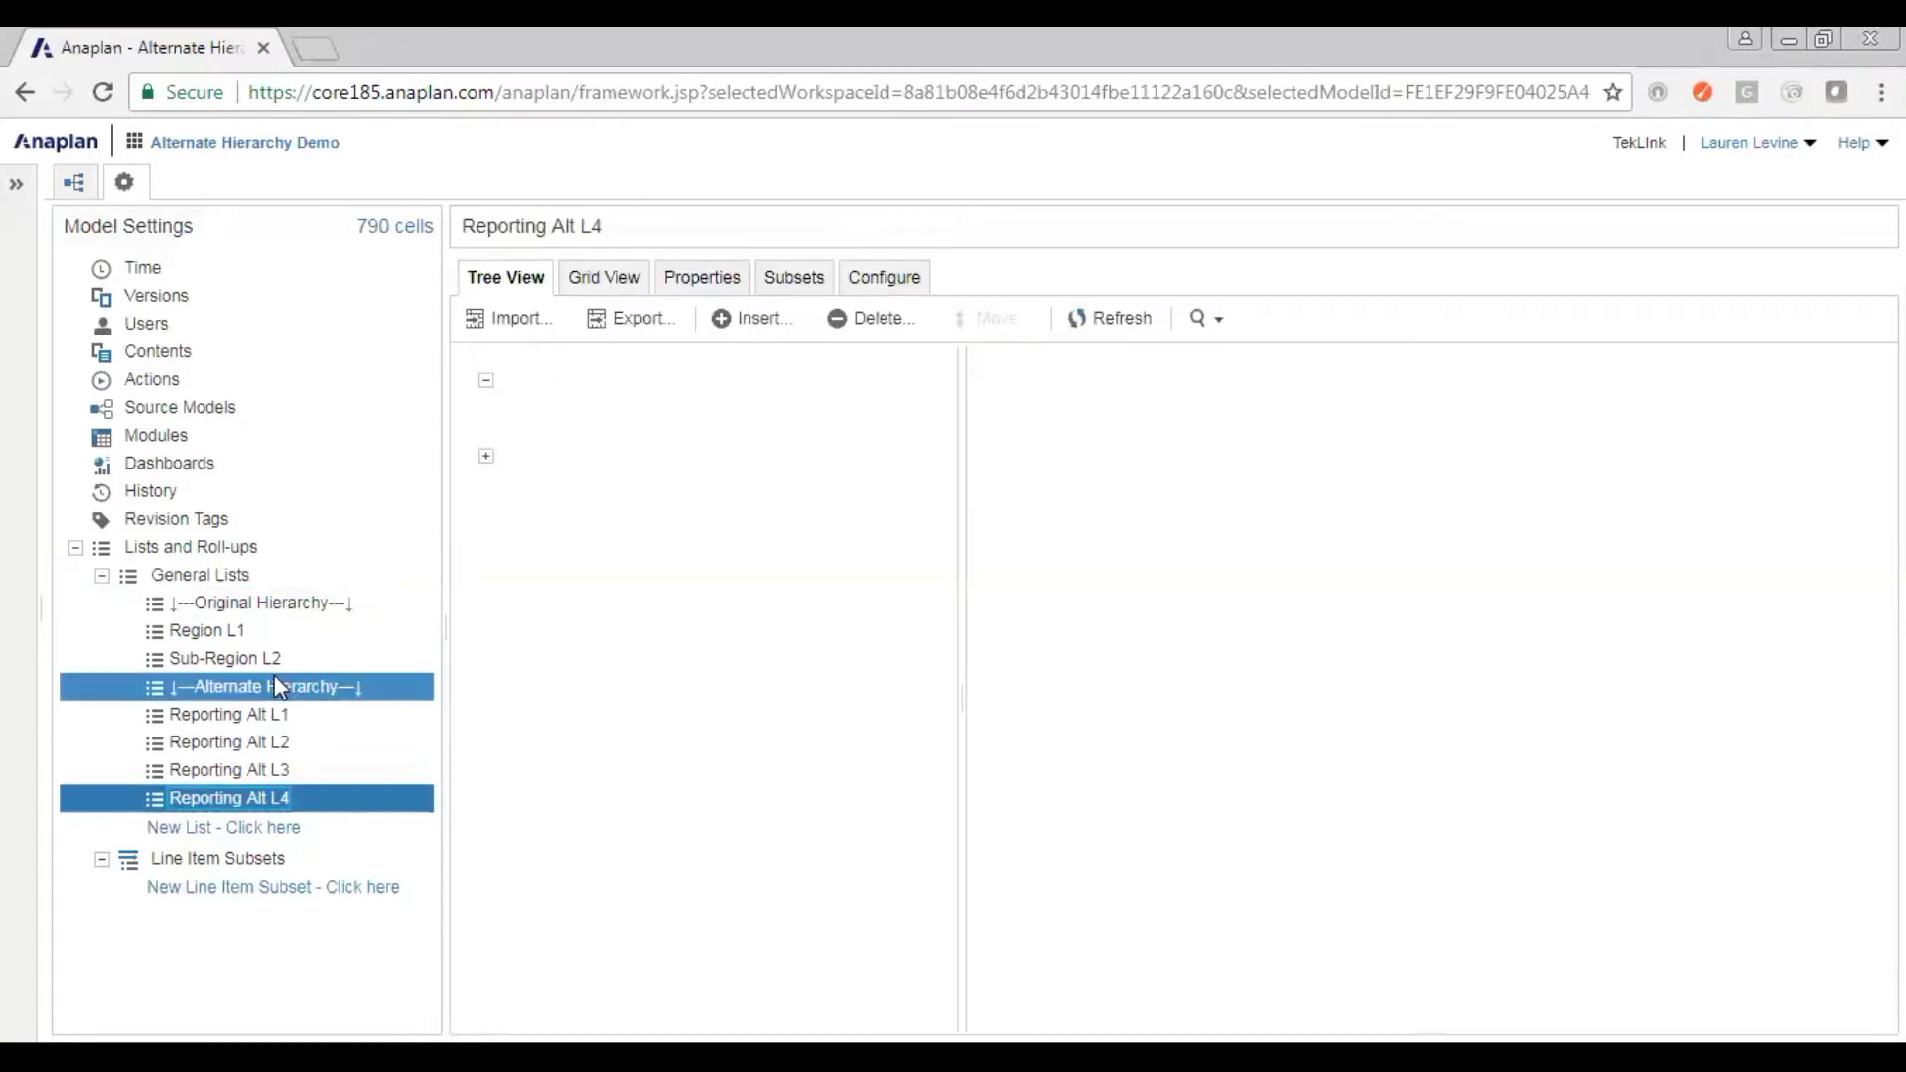
# Step: Expand Devices and North America Devices to Quebec, then view the Sub Region and Display Name properties
pyautogui.click(504, 437)
pyautogui.click(506, 432)
pyautogui.click(510, 431)
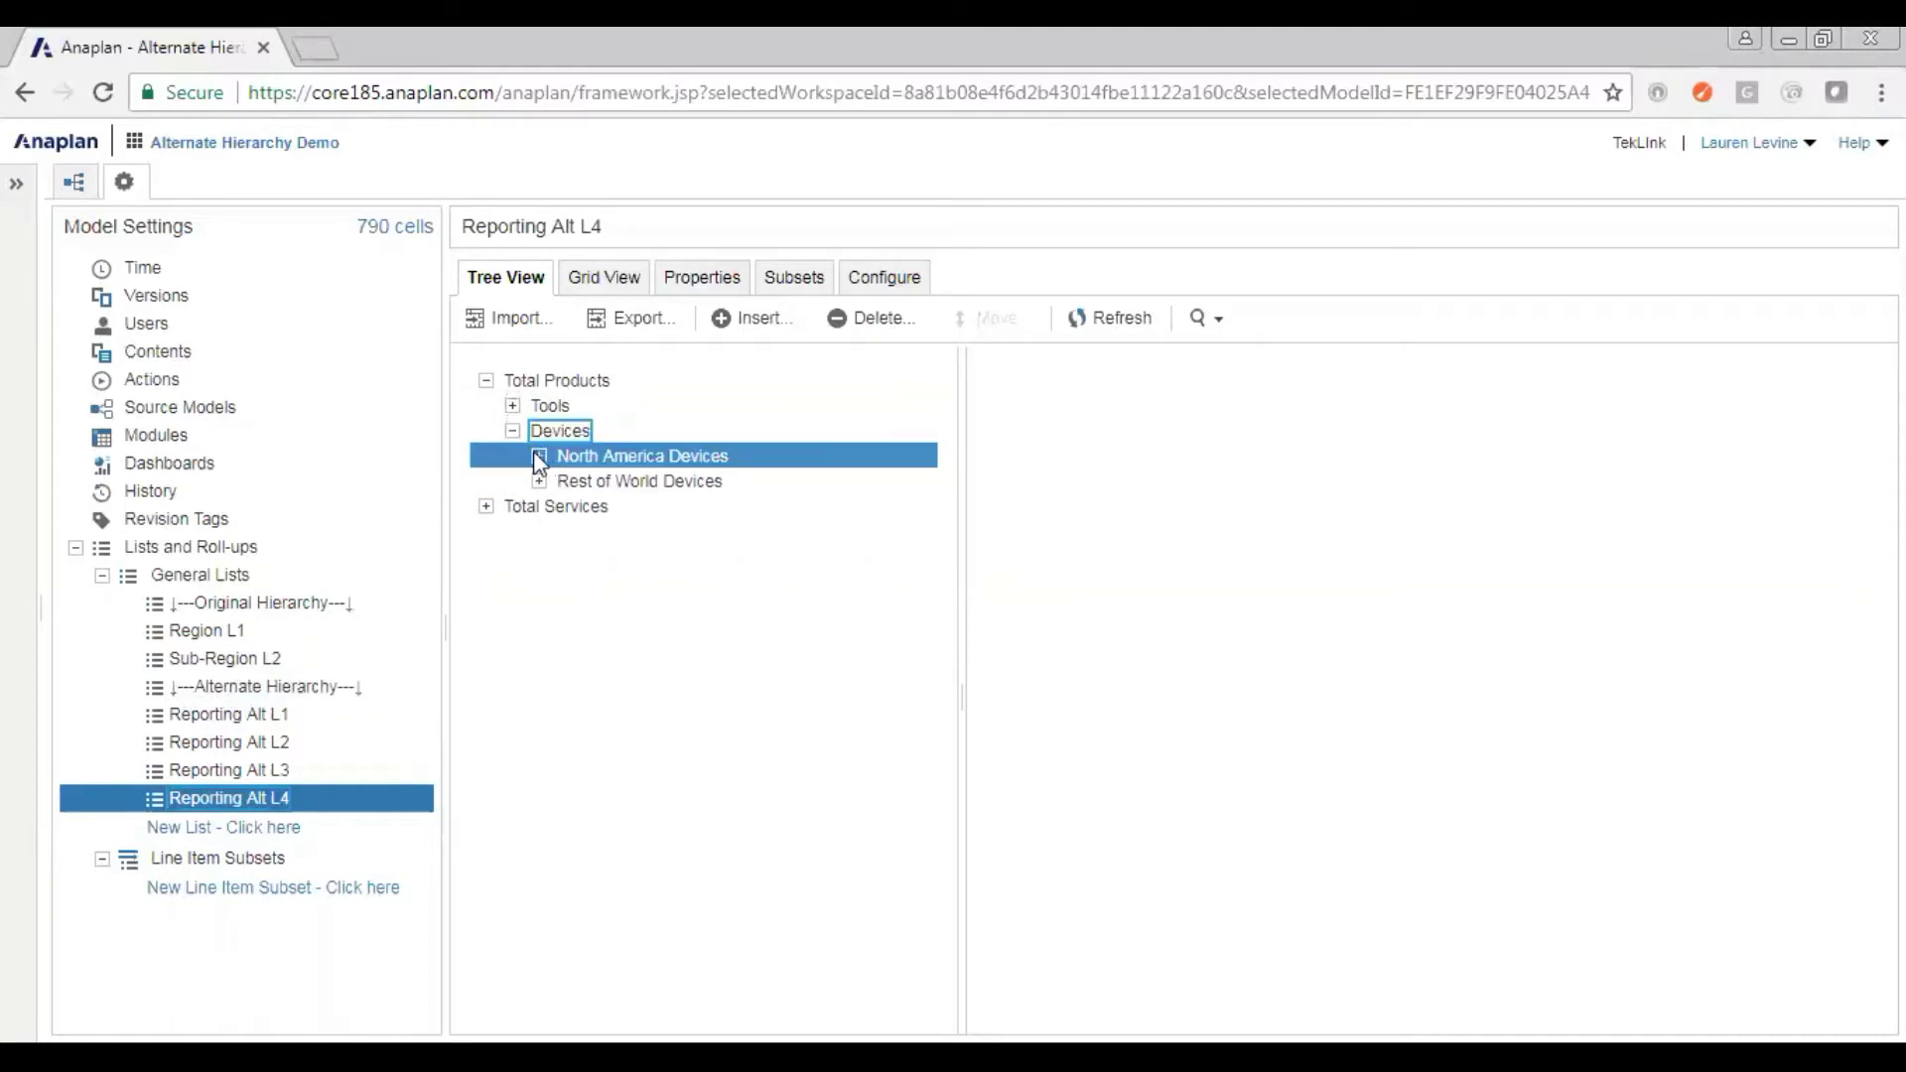
pyautogui.click(537, 455)
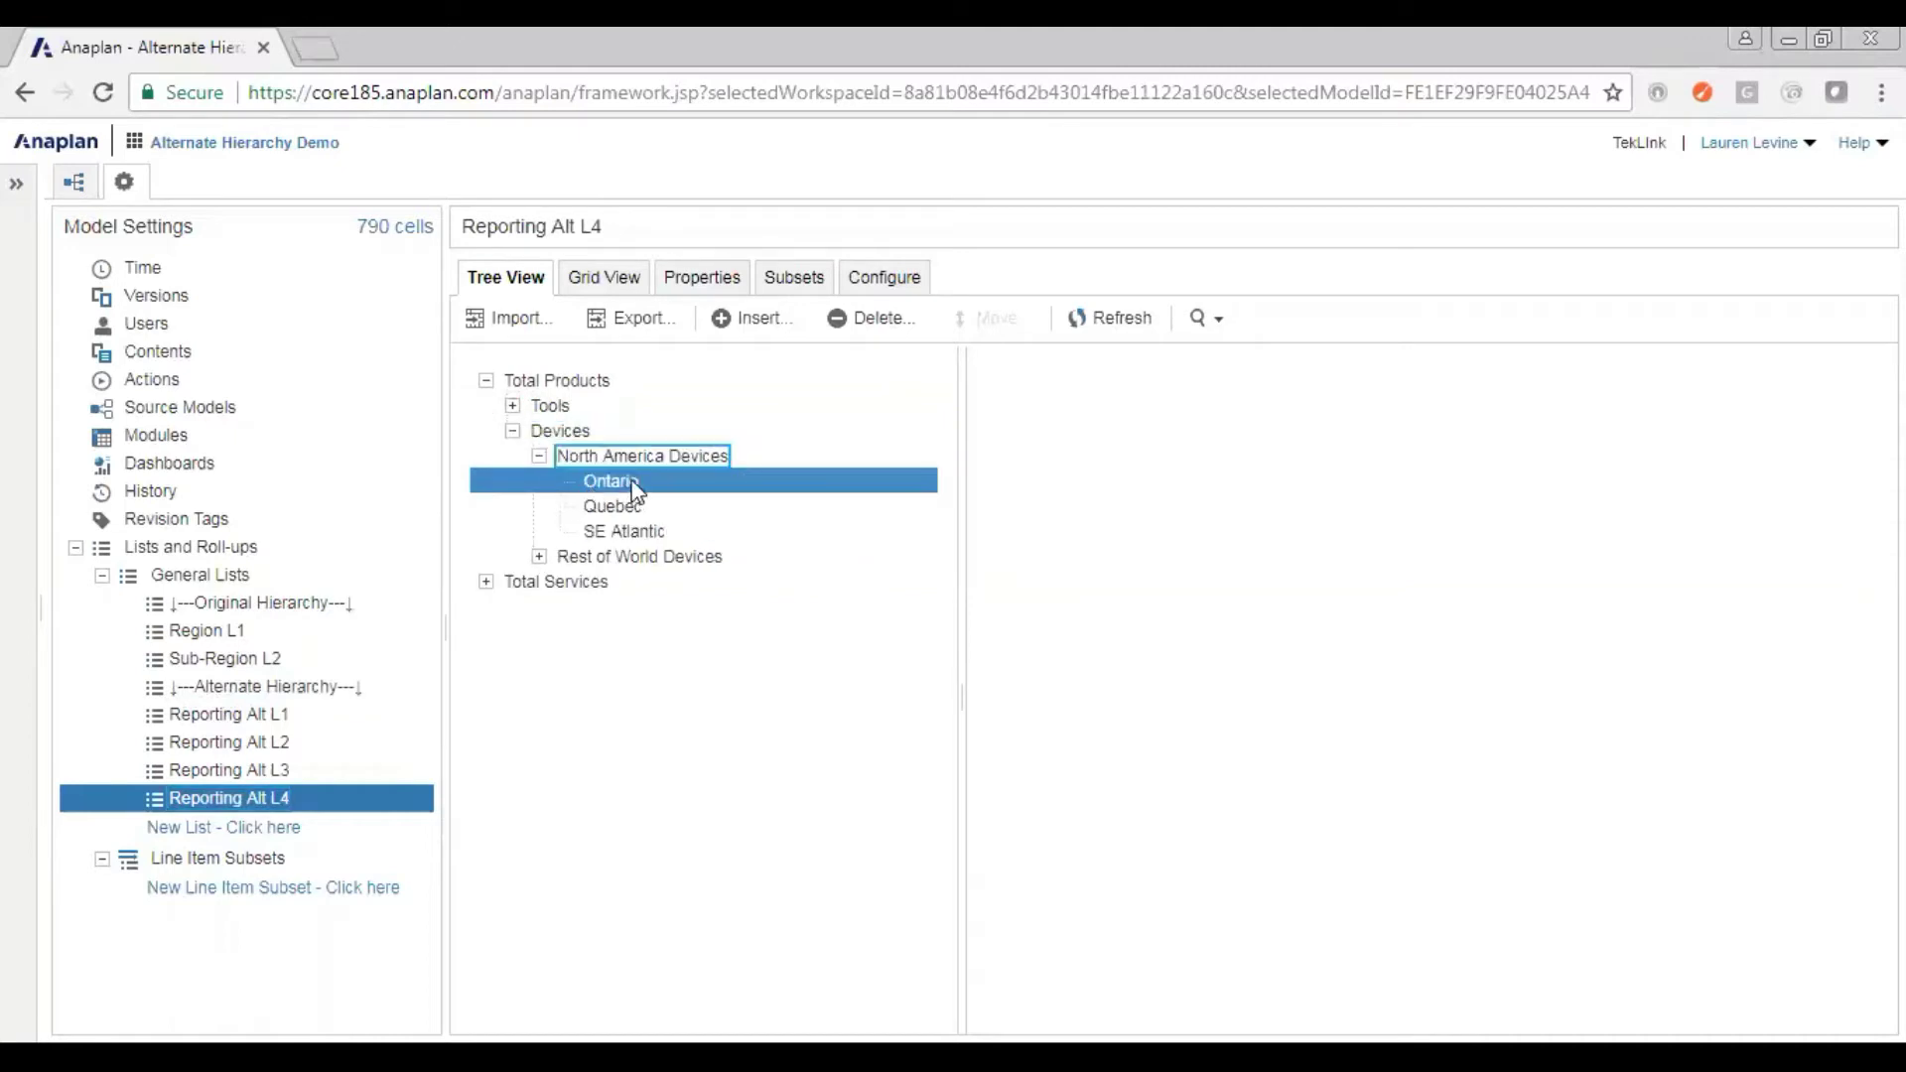
pyautogui.click(627, 532)
pyautogui.keyDown('ctrl'); pyautogui.click(633, 537); pyautogui.keyUp('ctrl')
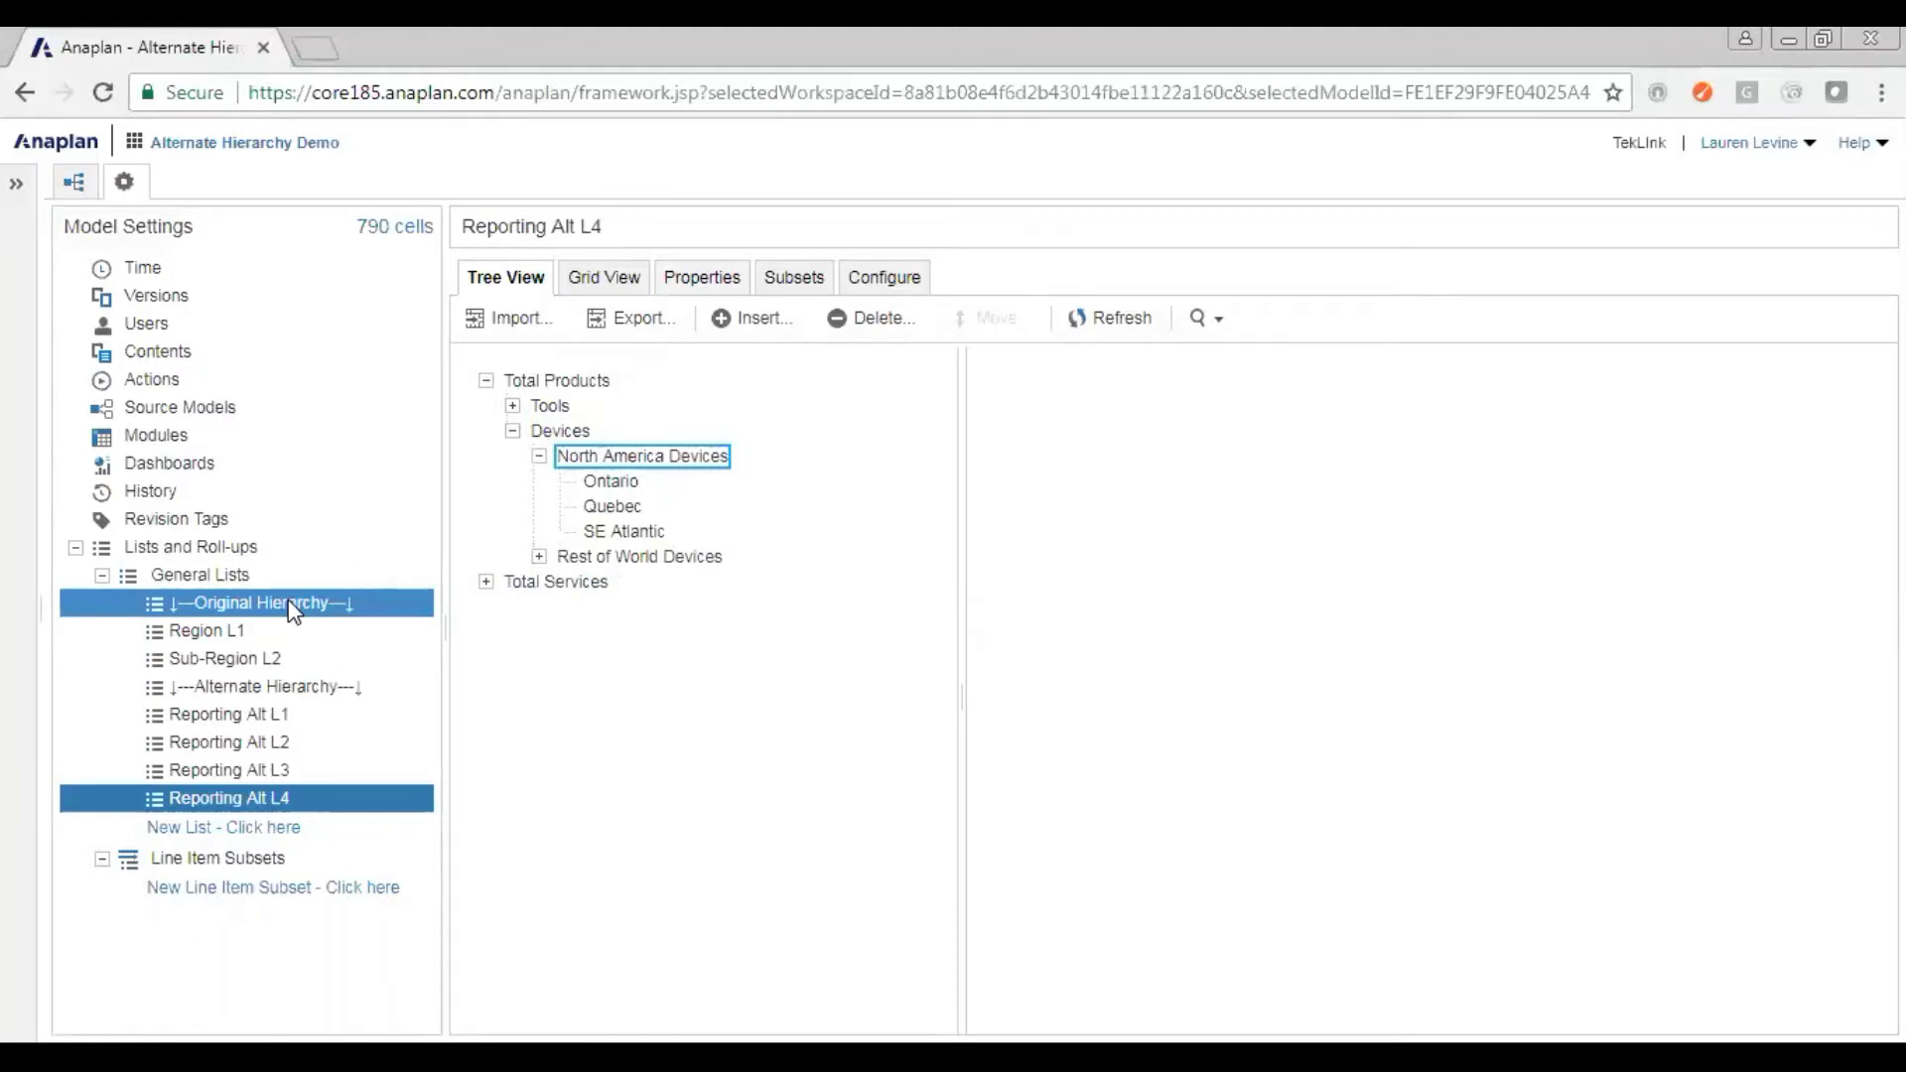
pyautogui.click(689, 283)
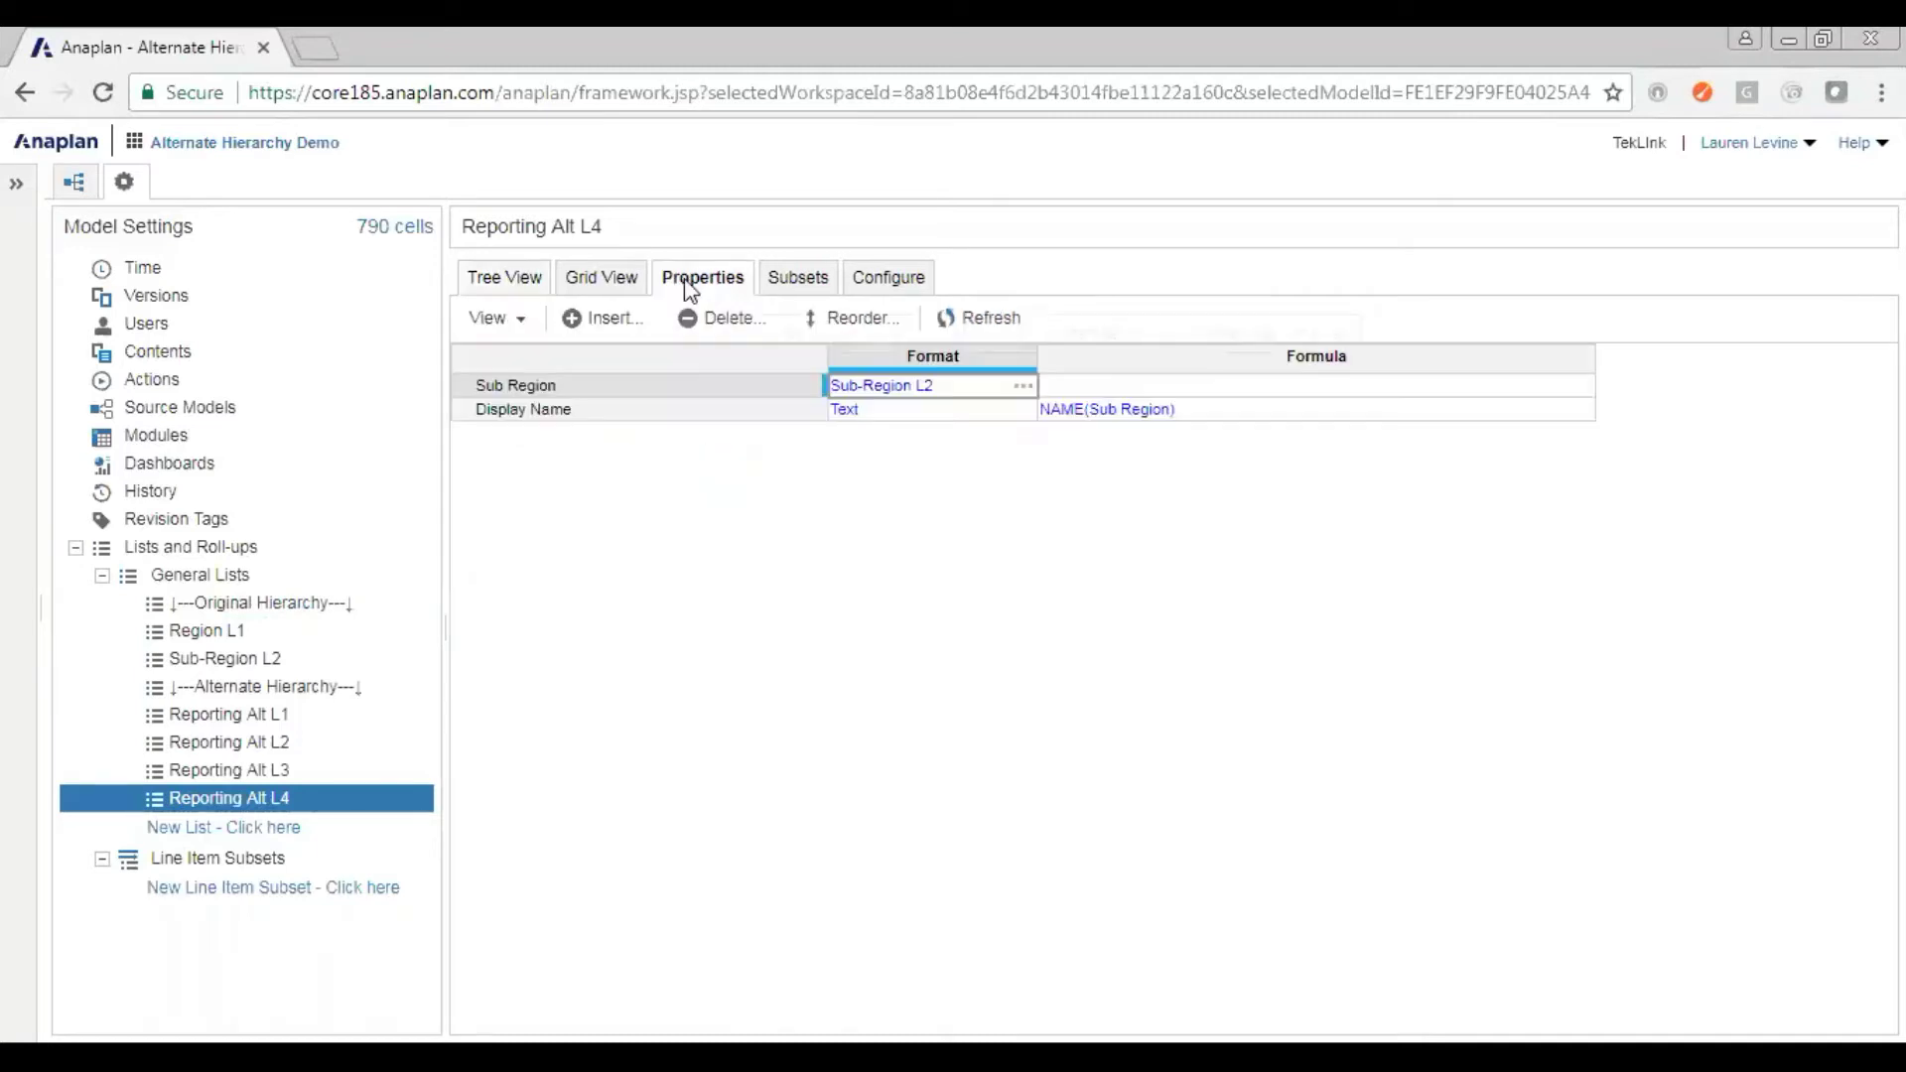
# Step: Show Reporting Alt L4 in Grid View with Parent, Code, Sub Region and Display Name columns
pyautogui.click(620, 284)
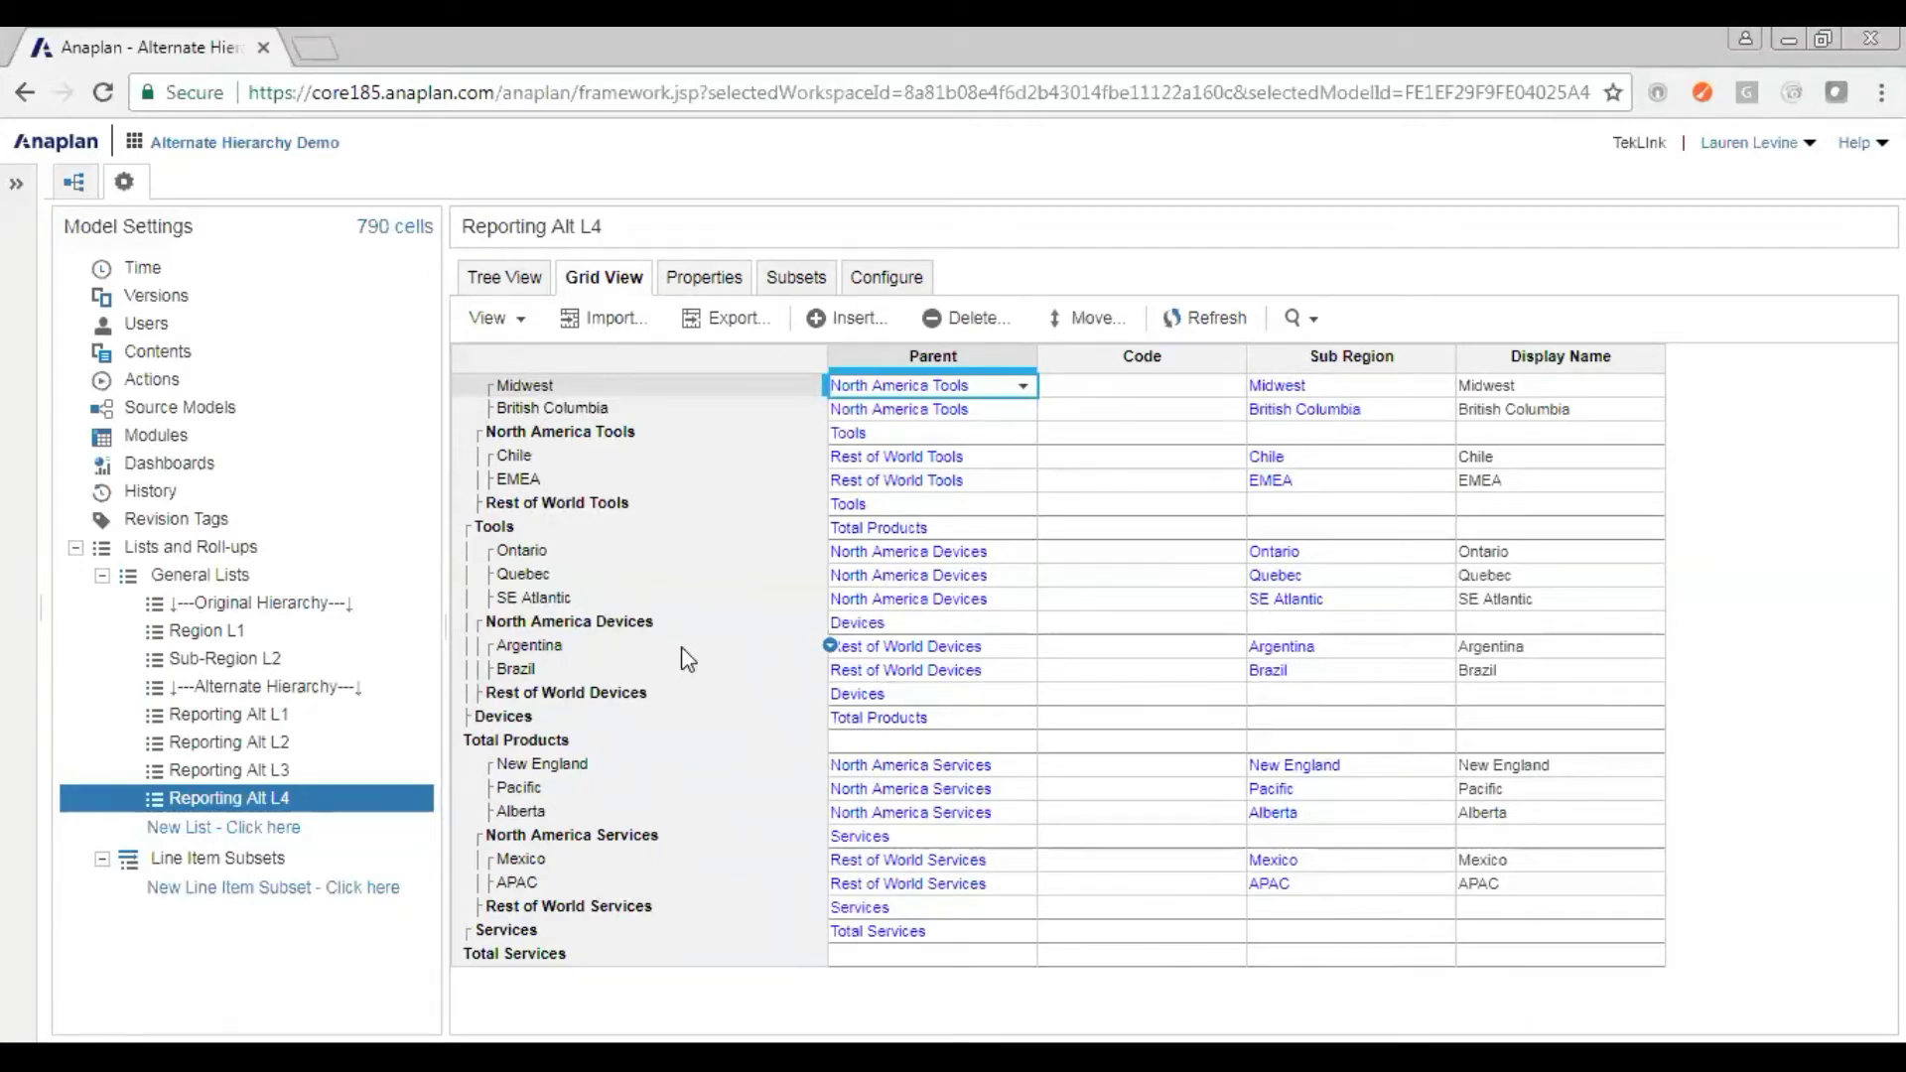
pyautogui.click(216, 436)
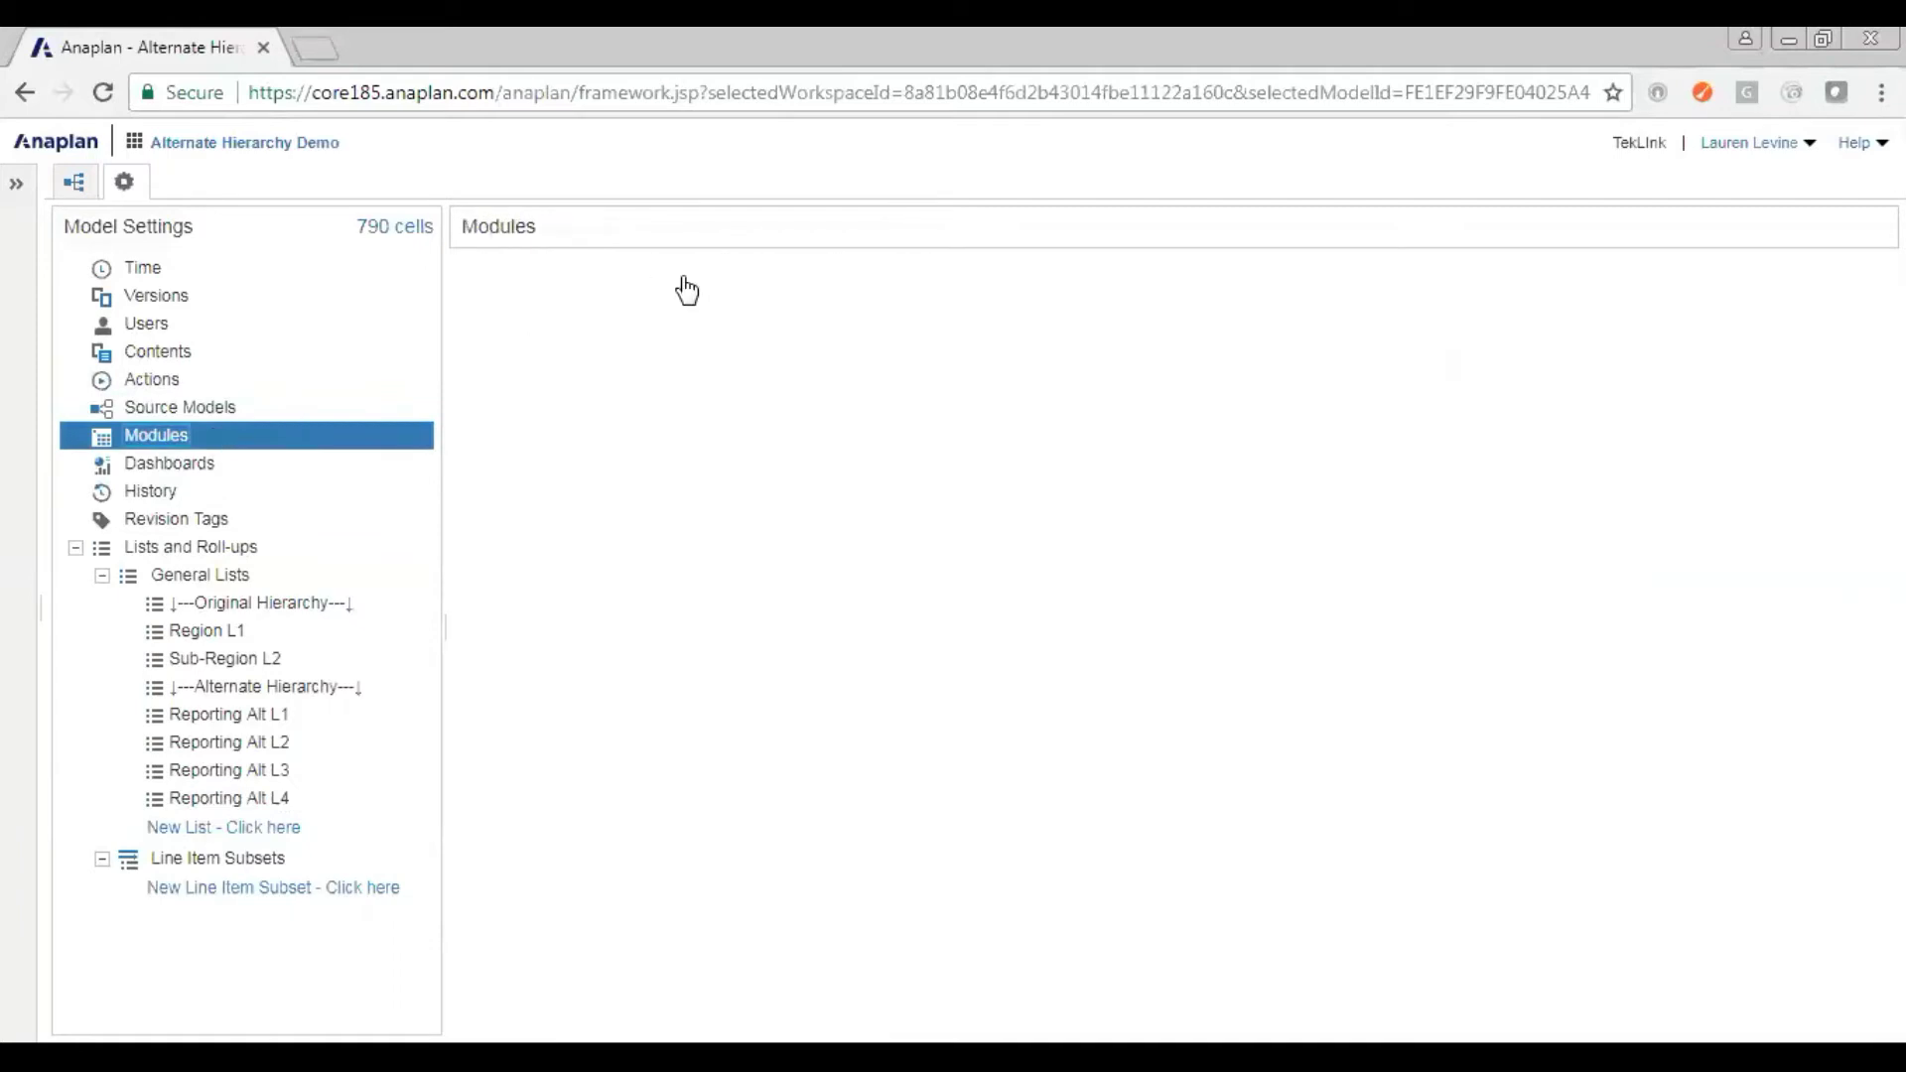
# Step: Open Data for Original Hierarchy and pivot it: Sub-Region L2 as rows, line items as pages
pyautogui.click(533, 410)
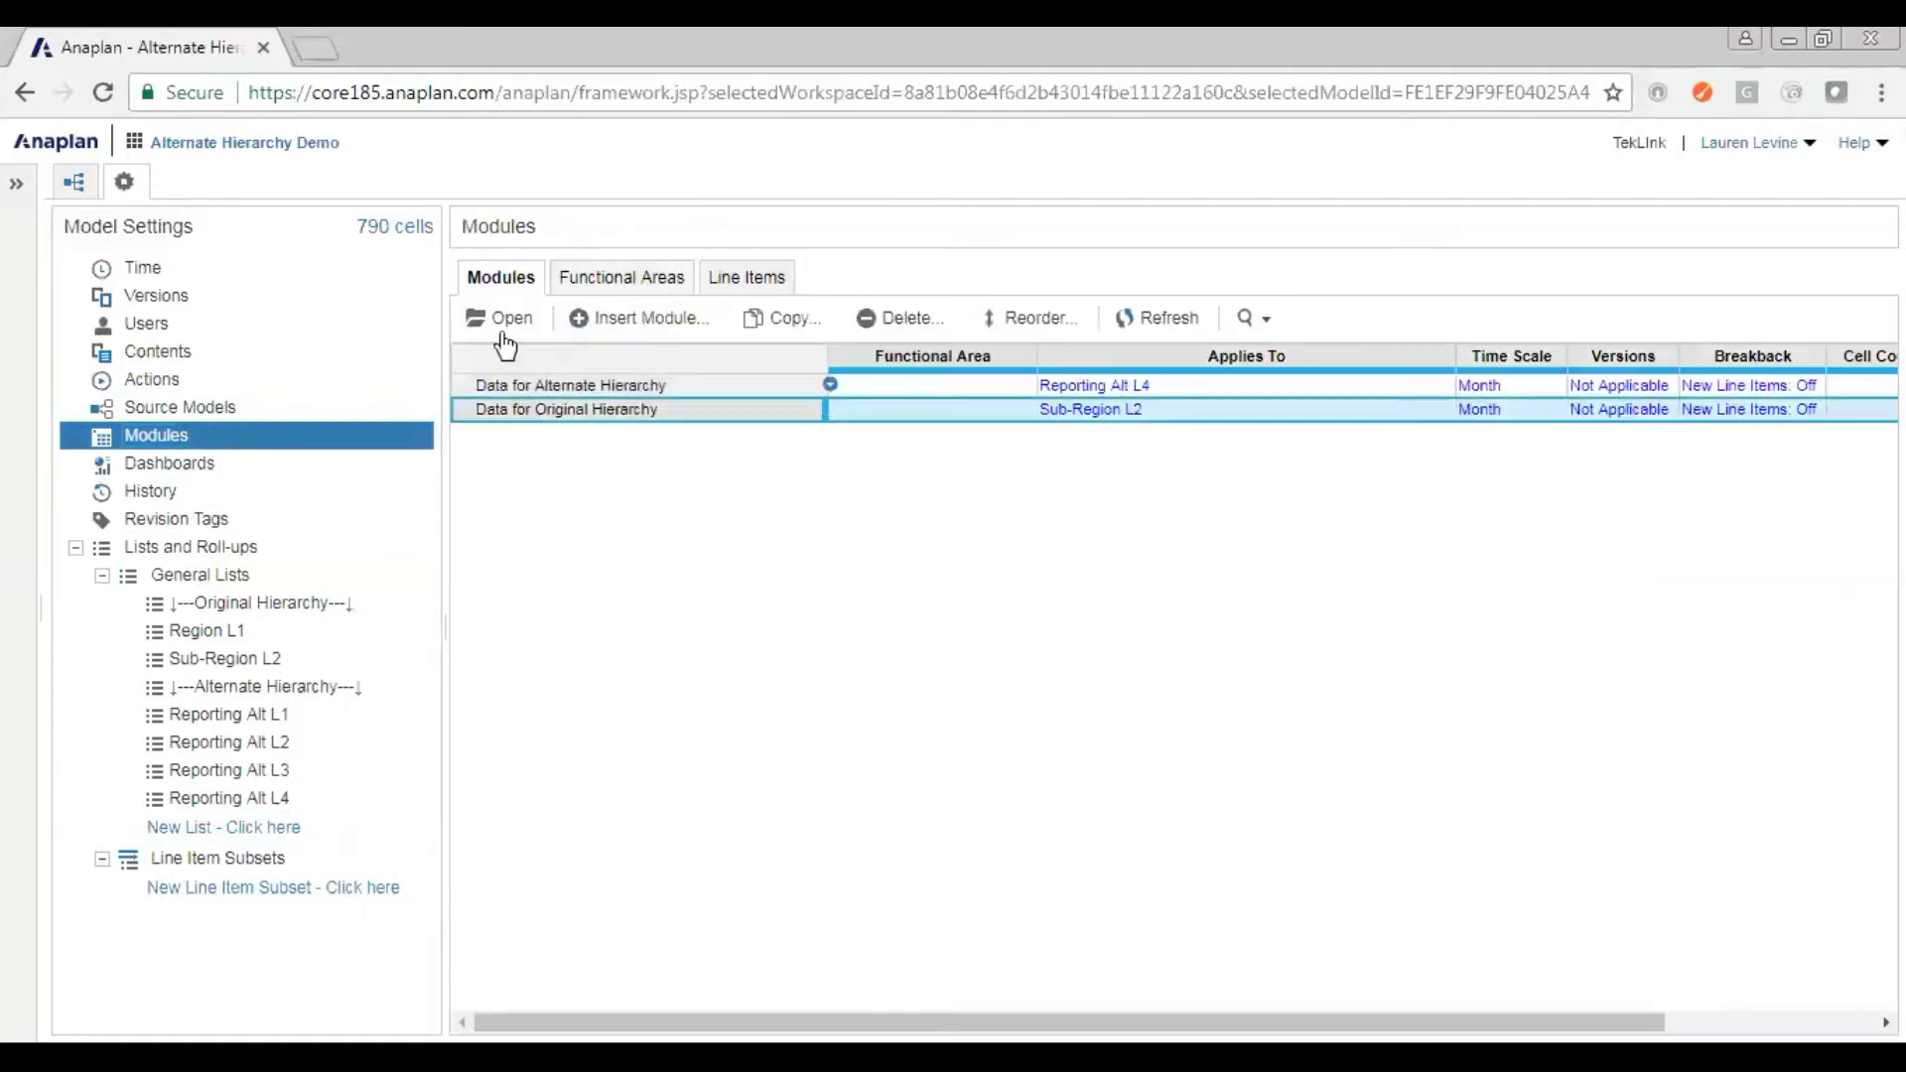
pyautogui.click(505, 322)
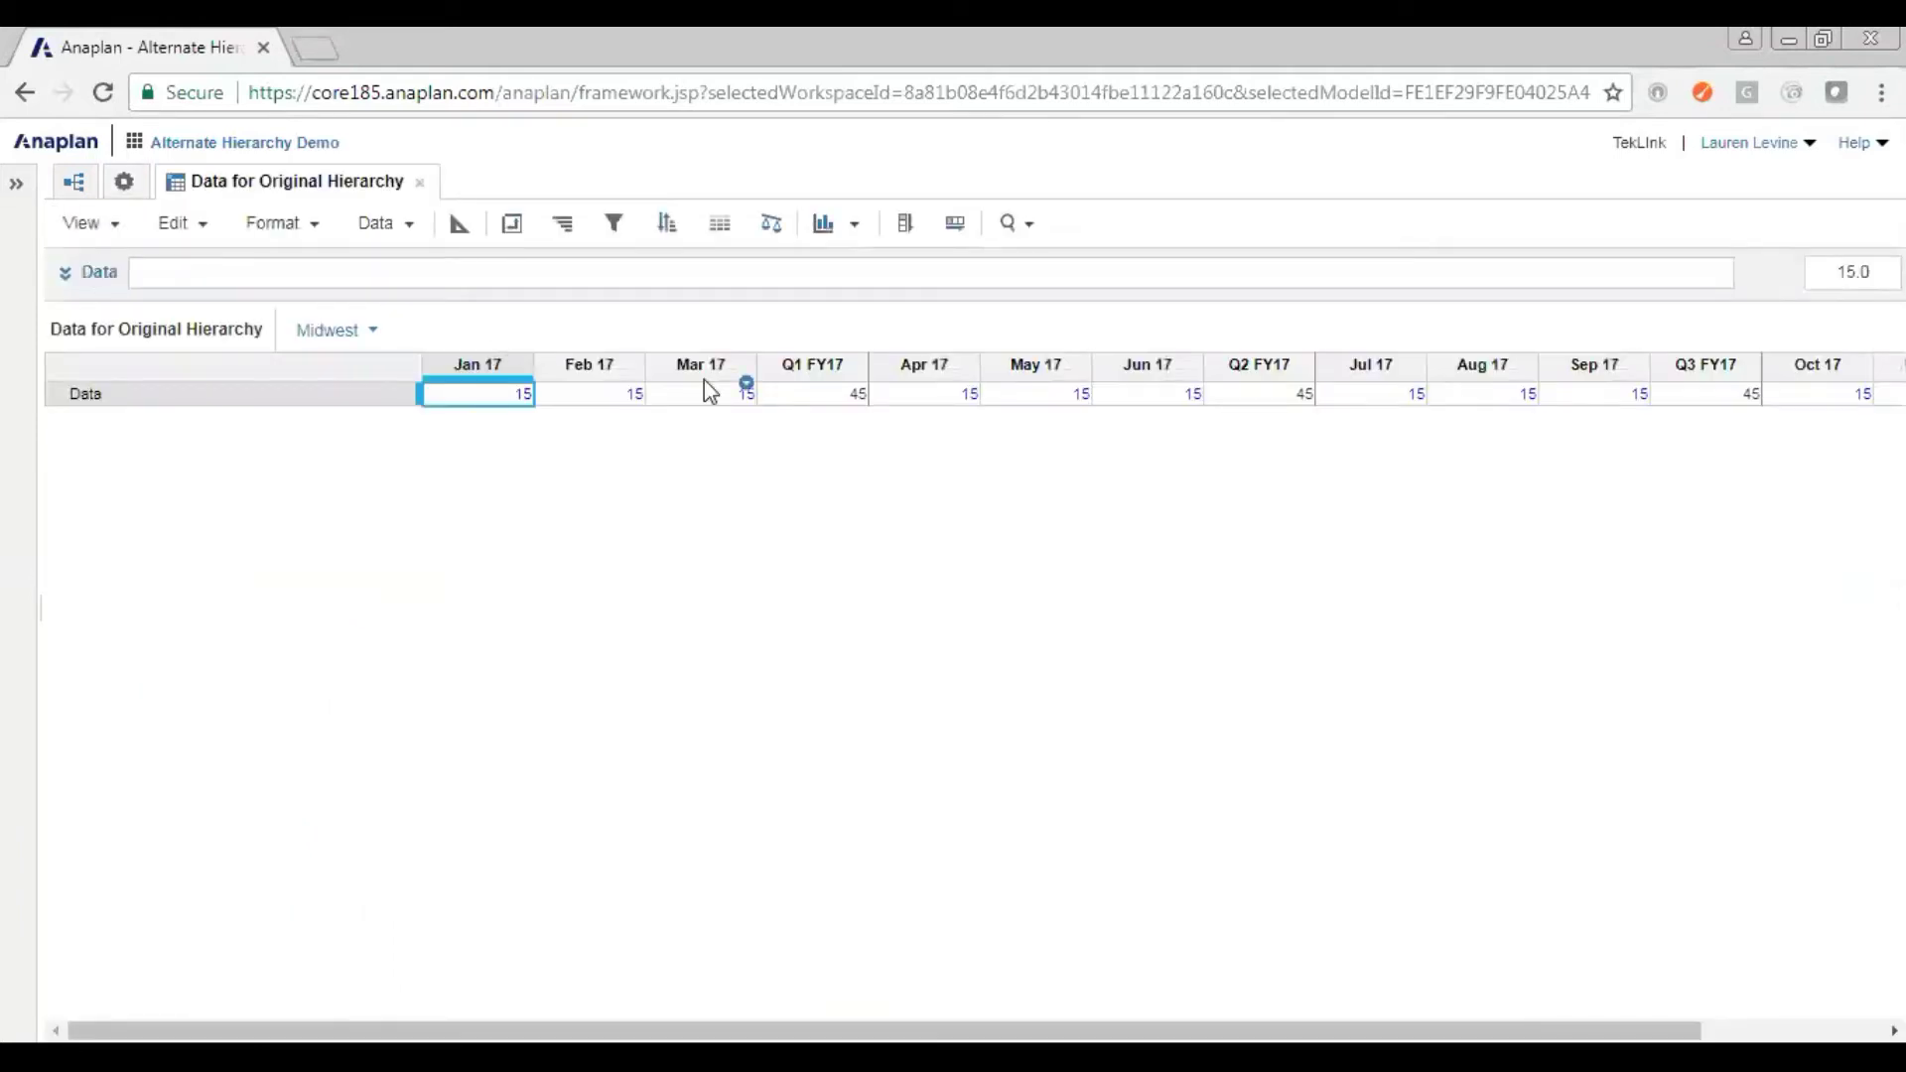
pyautogui.click(510, 224)
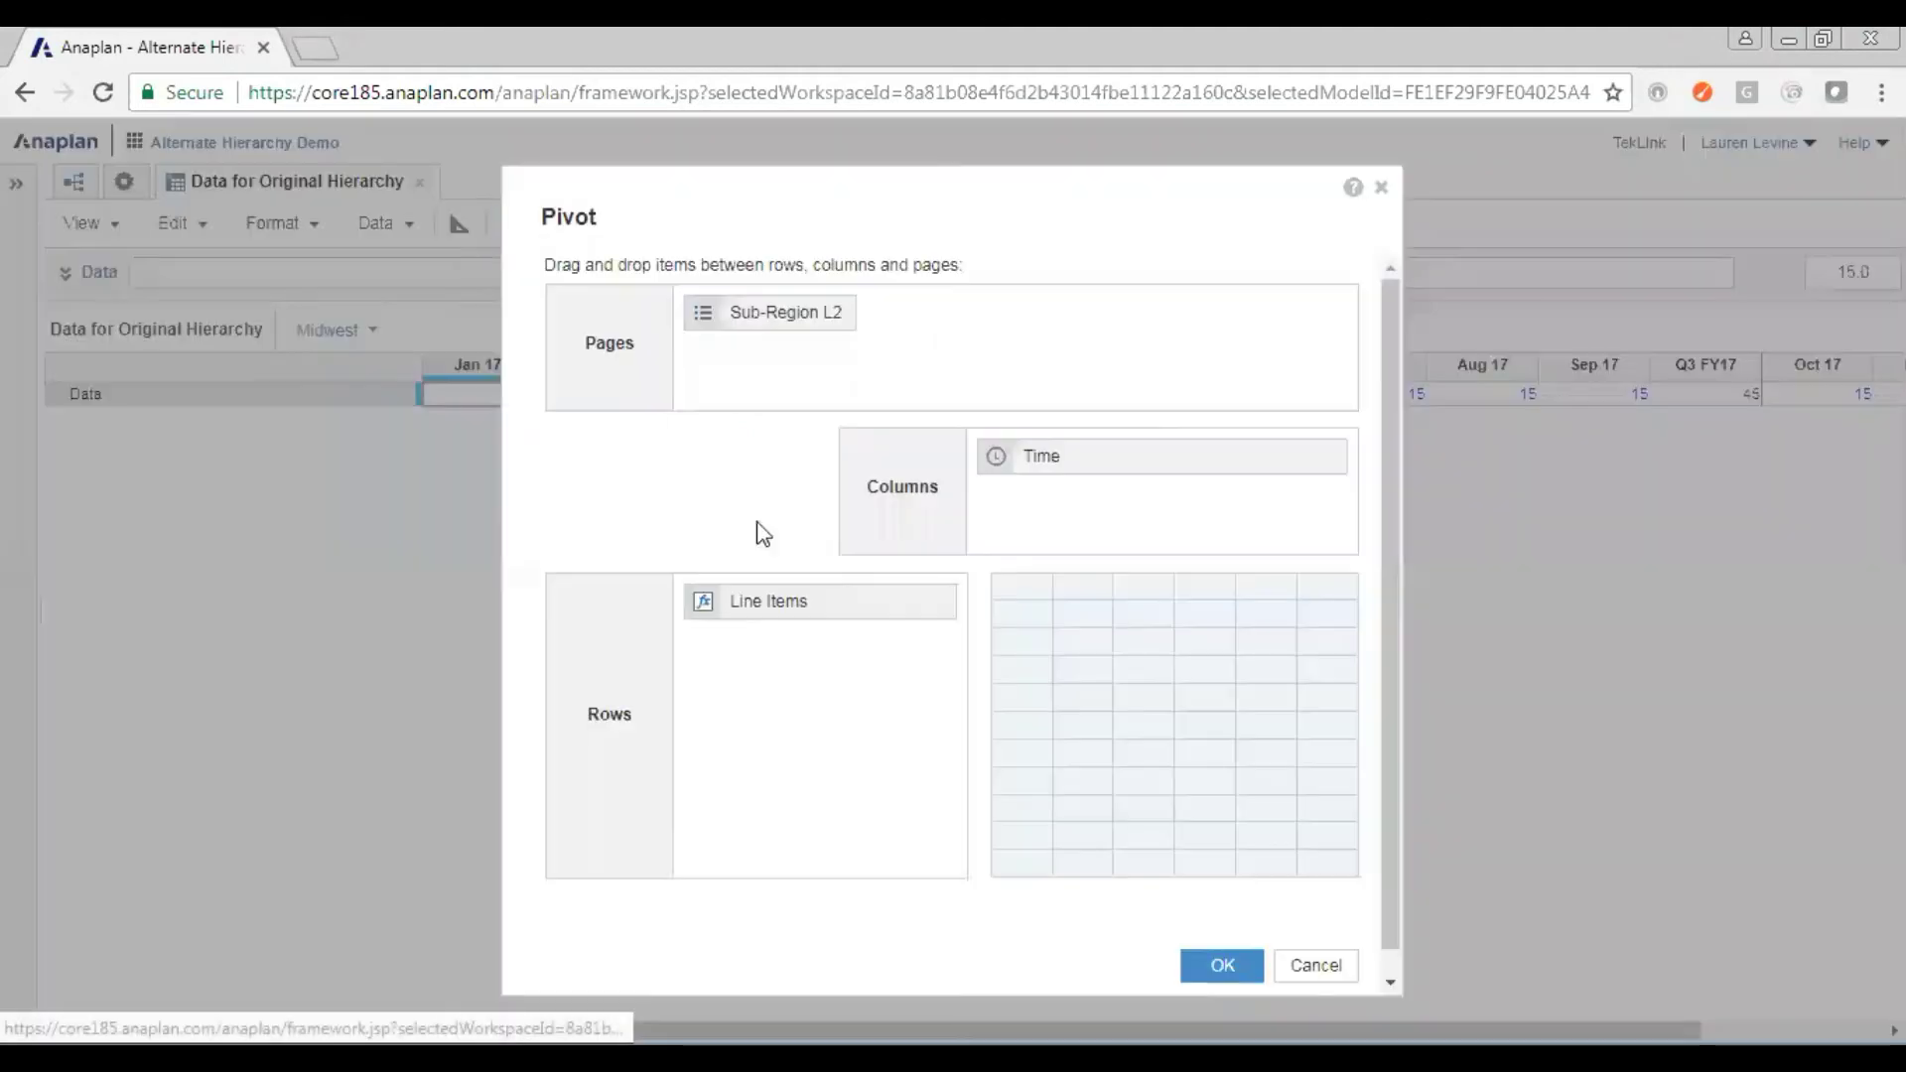
pyautogui.moveTo(796, 606); pyautogui.dragTo(1034, 525)
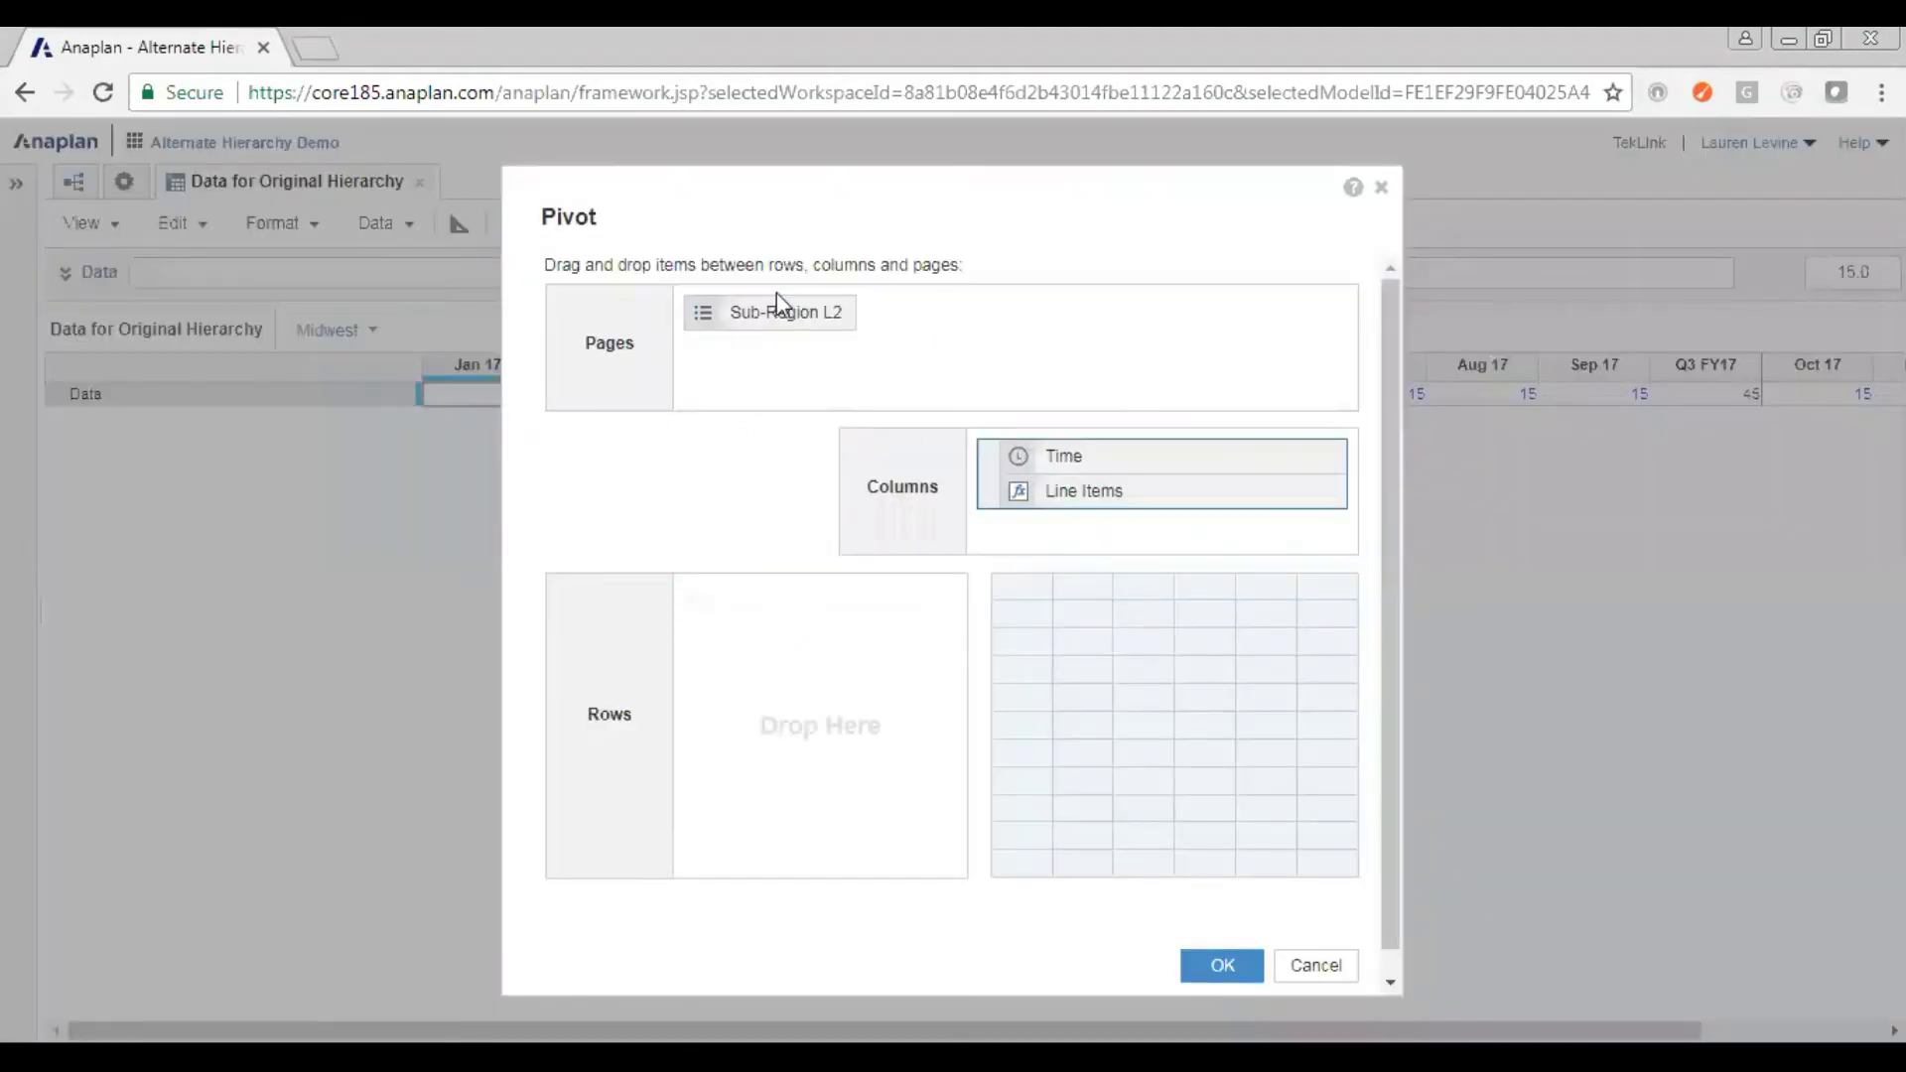
pyautogui.moveTo(777, 312); pyautogui.dragTo(795, 603)
pyautogui.moveTo(1052, 500); pyautogui.dragTo(1040, 362)
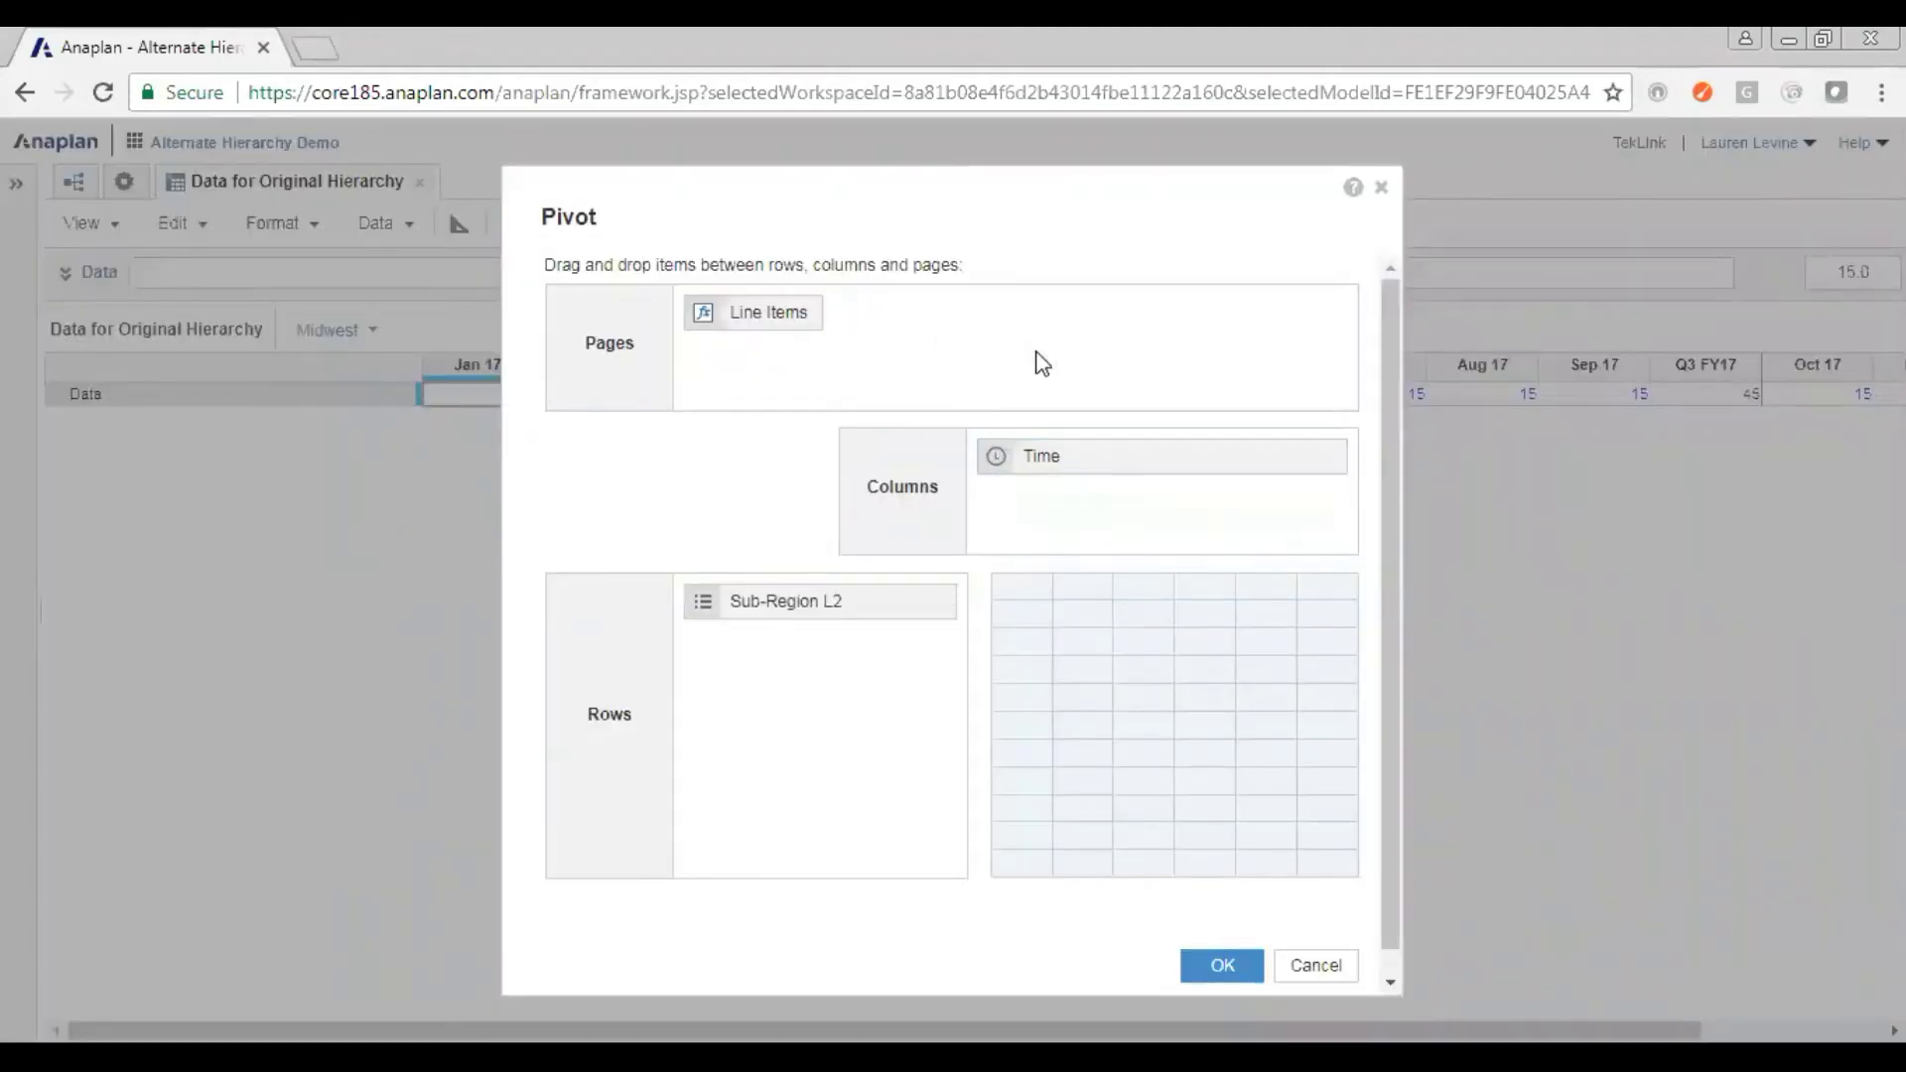
pyautogui.click(1219, 962)
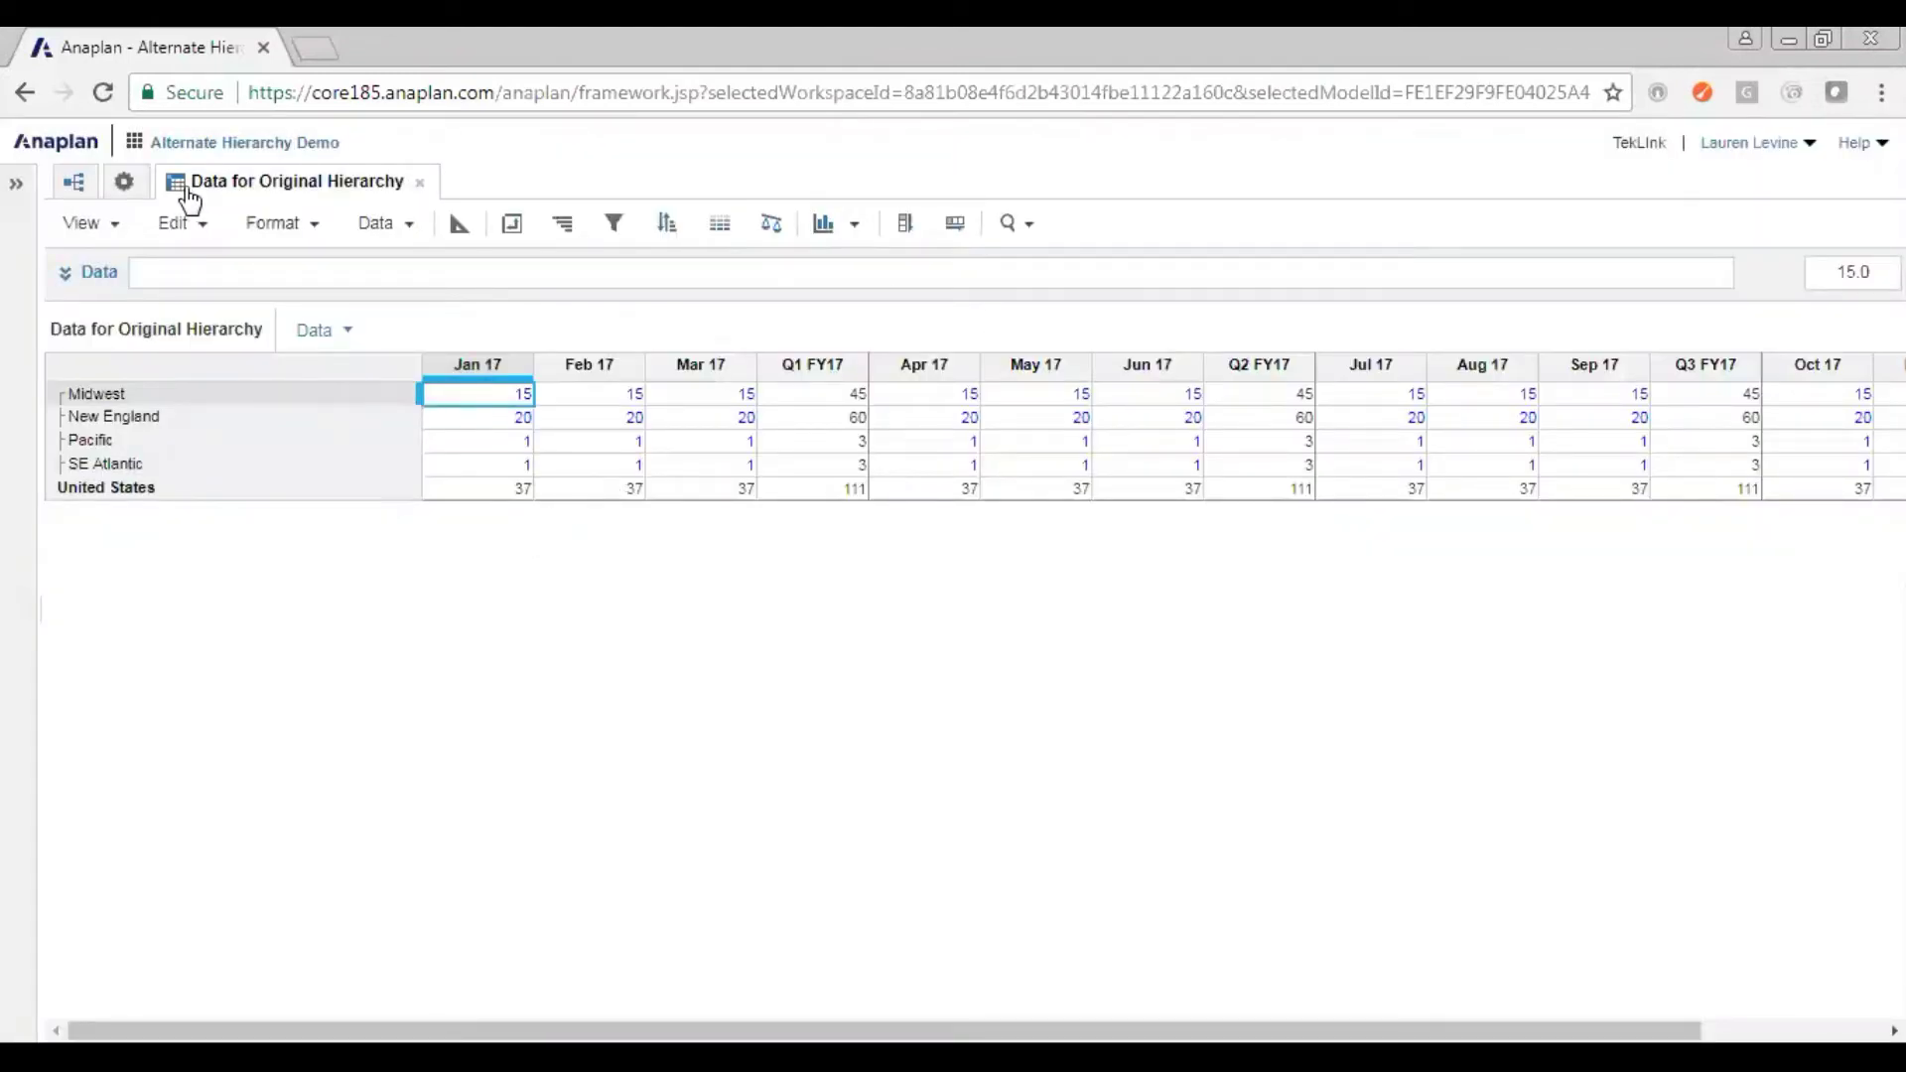
# Step: Open Data for Alternate Hierarchy and pivot it: Reporting Alt L4 as rows, line items as pages
pyautogui.click(125, 183)
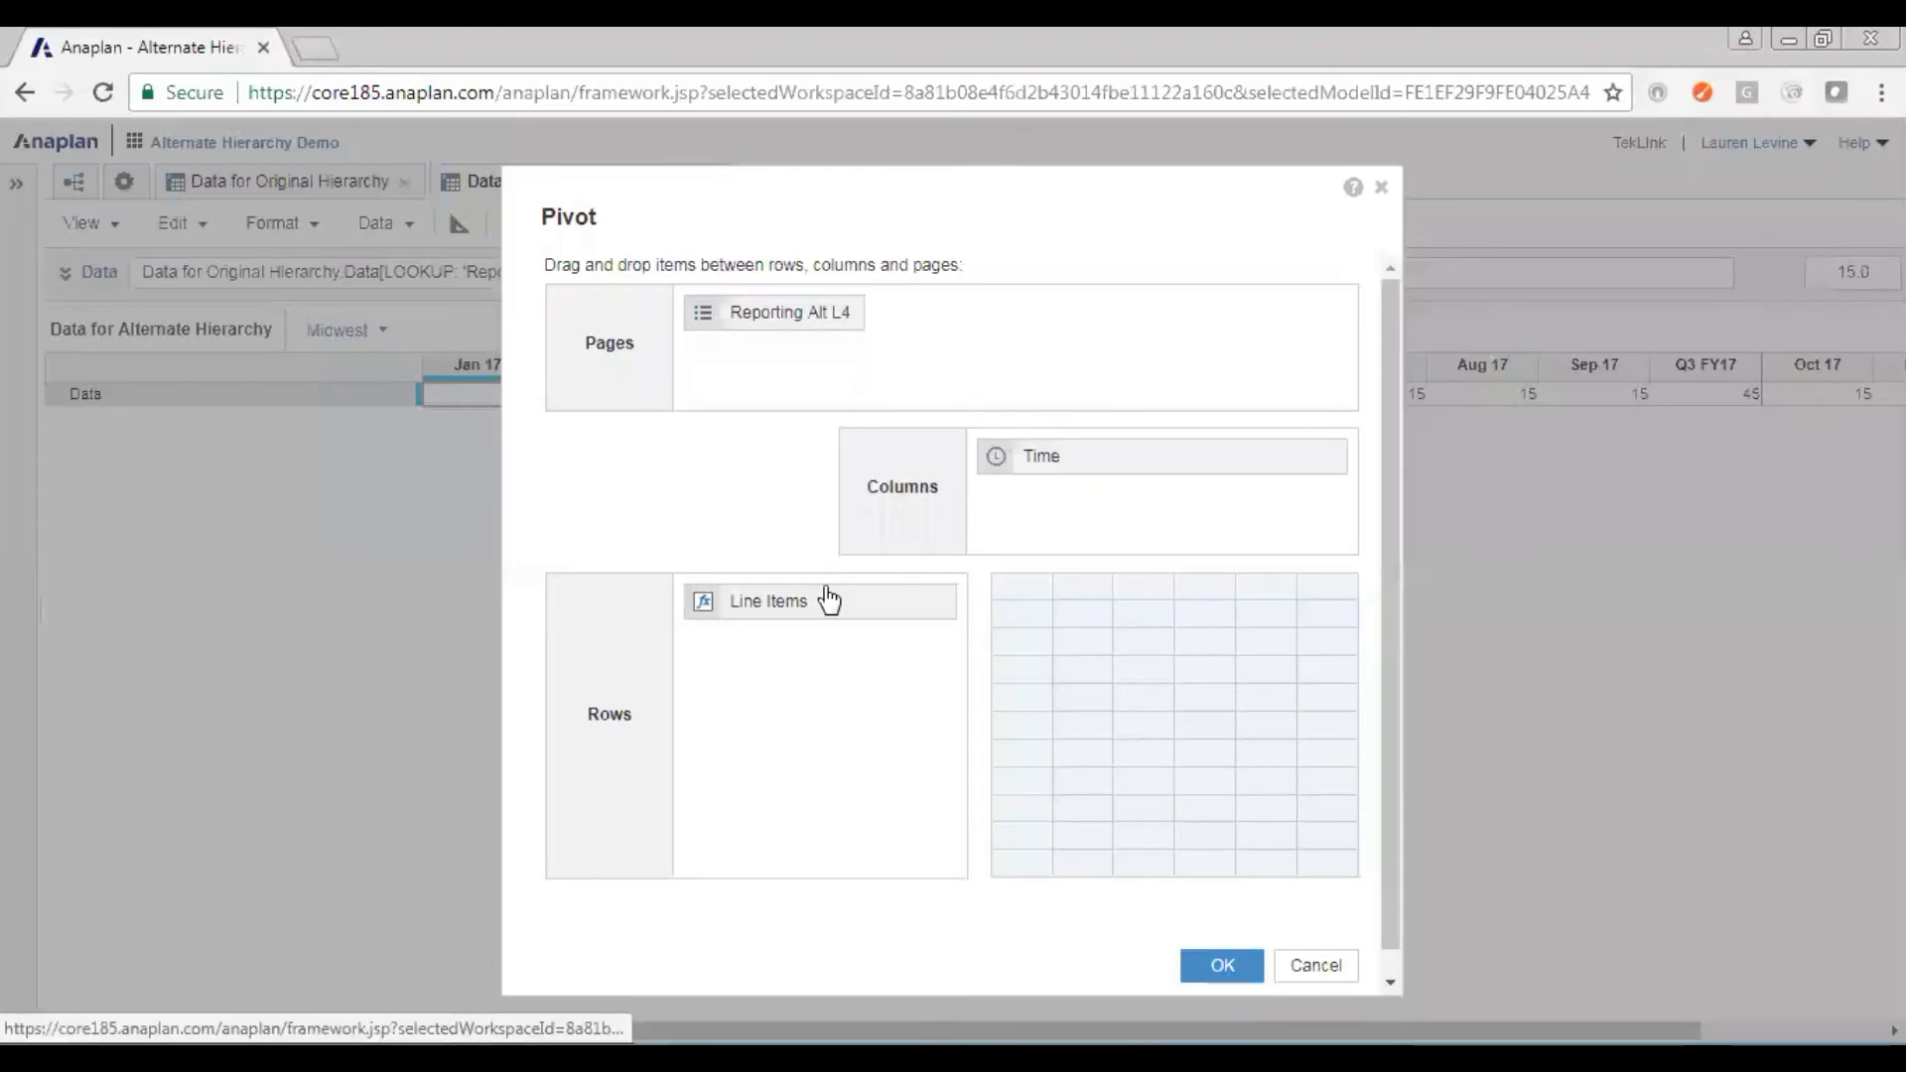
pyautogui.click(928, 592)
pyautogui.click(1124, 469)
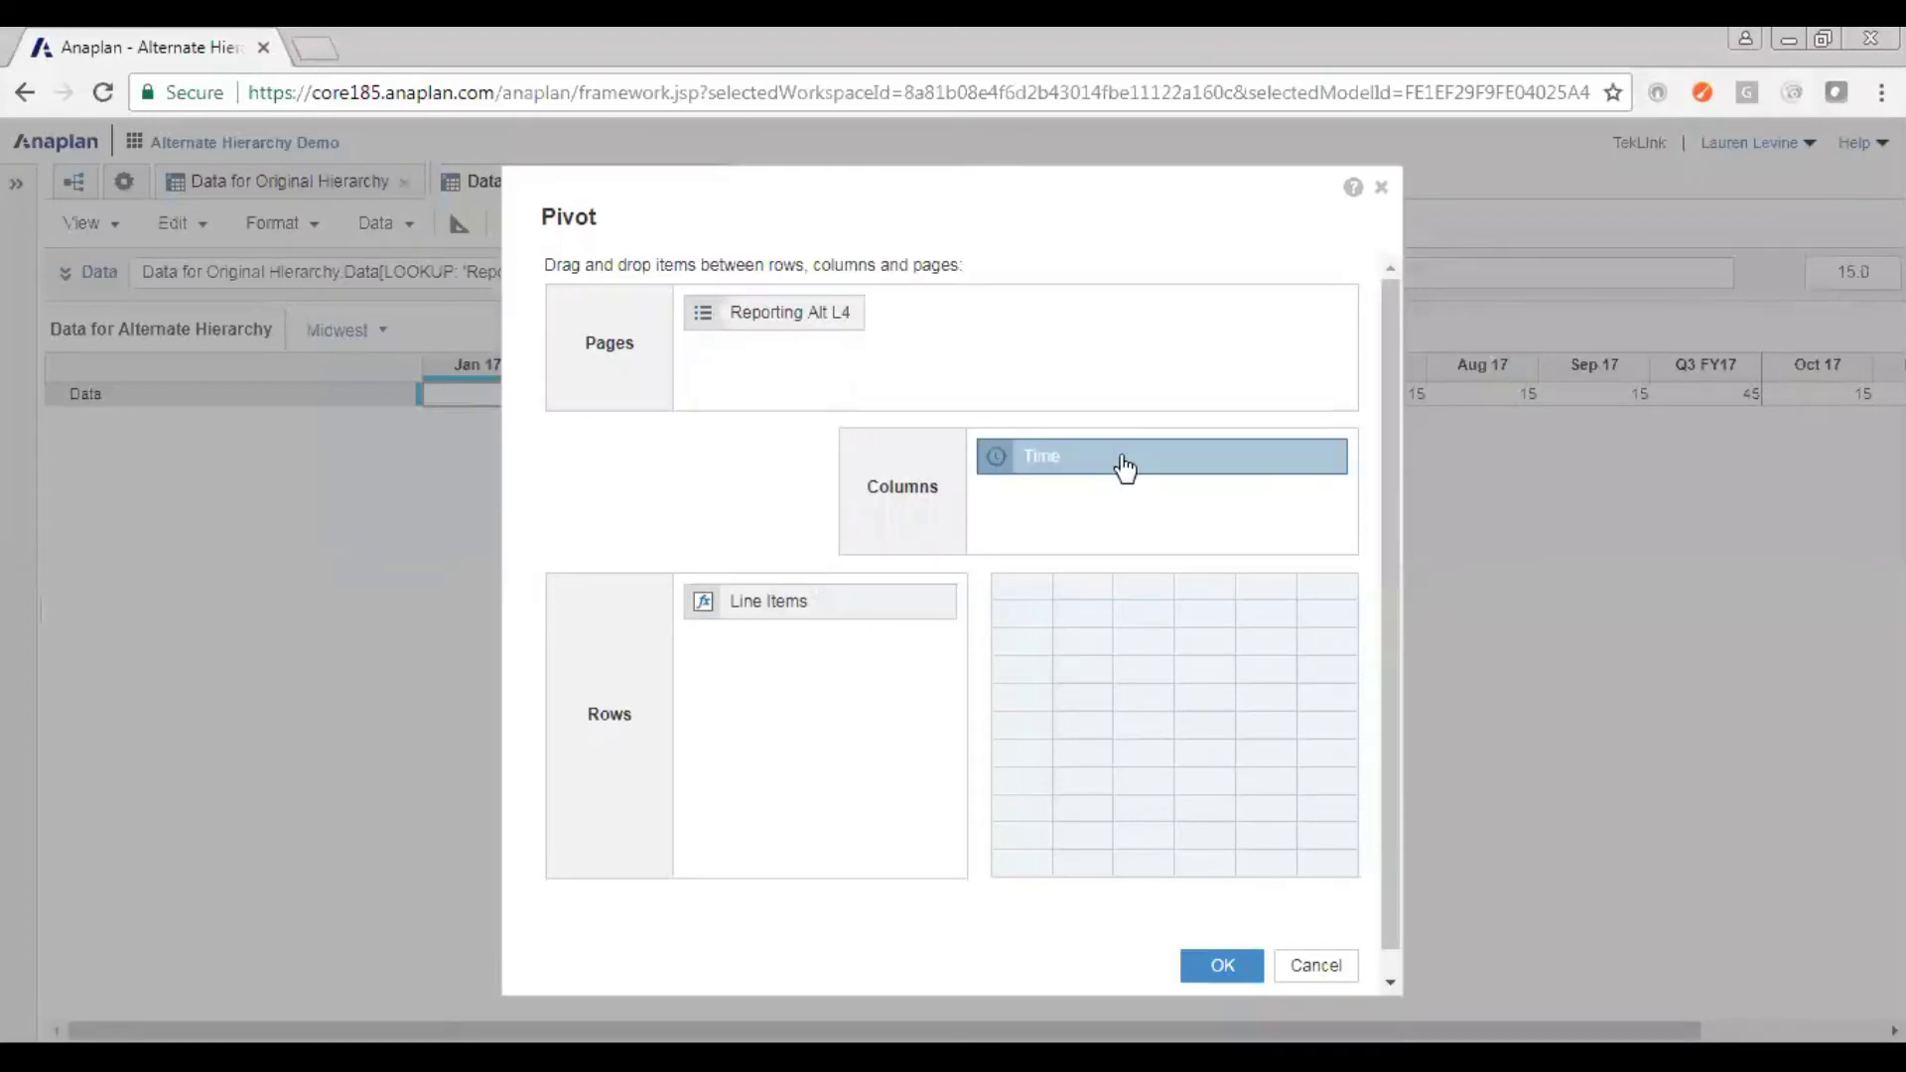
pyautogui.moveTo(1124, 467); pyautogui.dragTo(1107, 373)
pyautogui.moveTo(954, 324); pyautogui.dragTo(1089, 518)
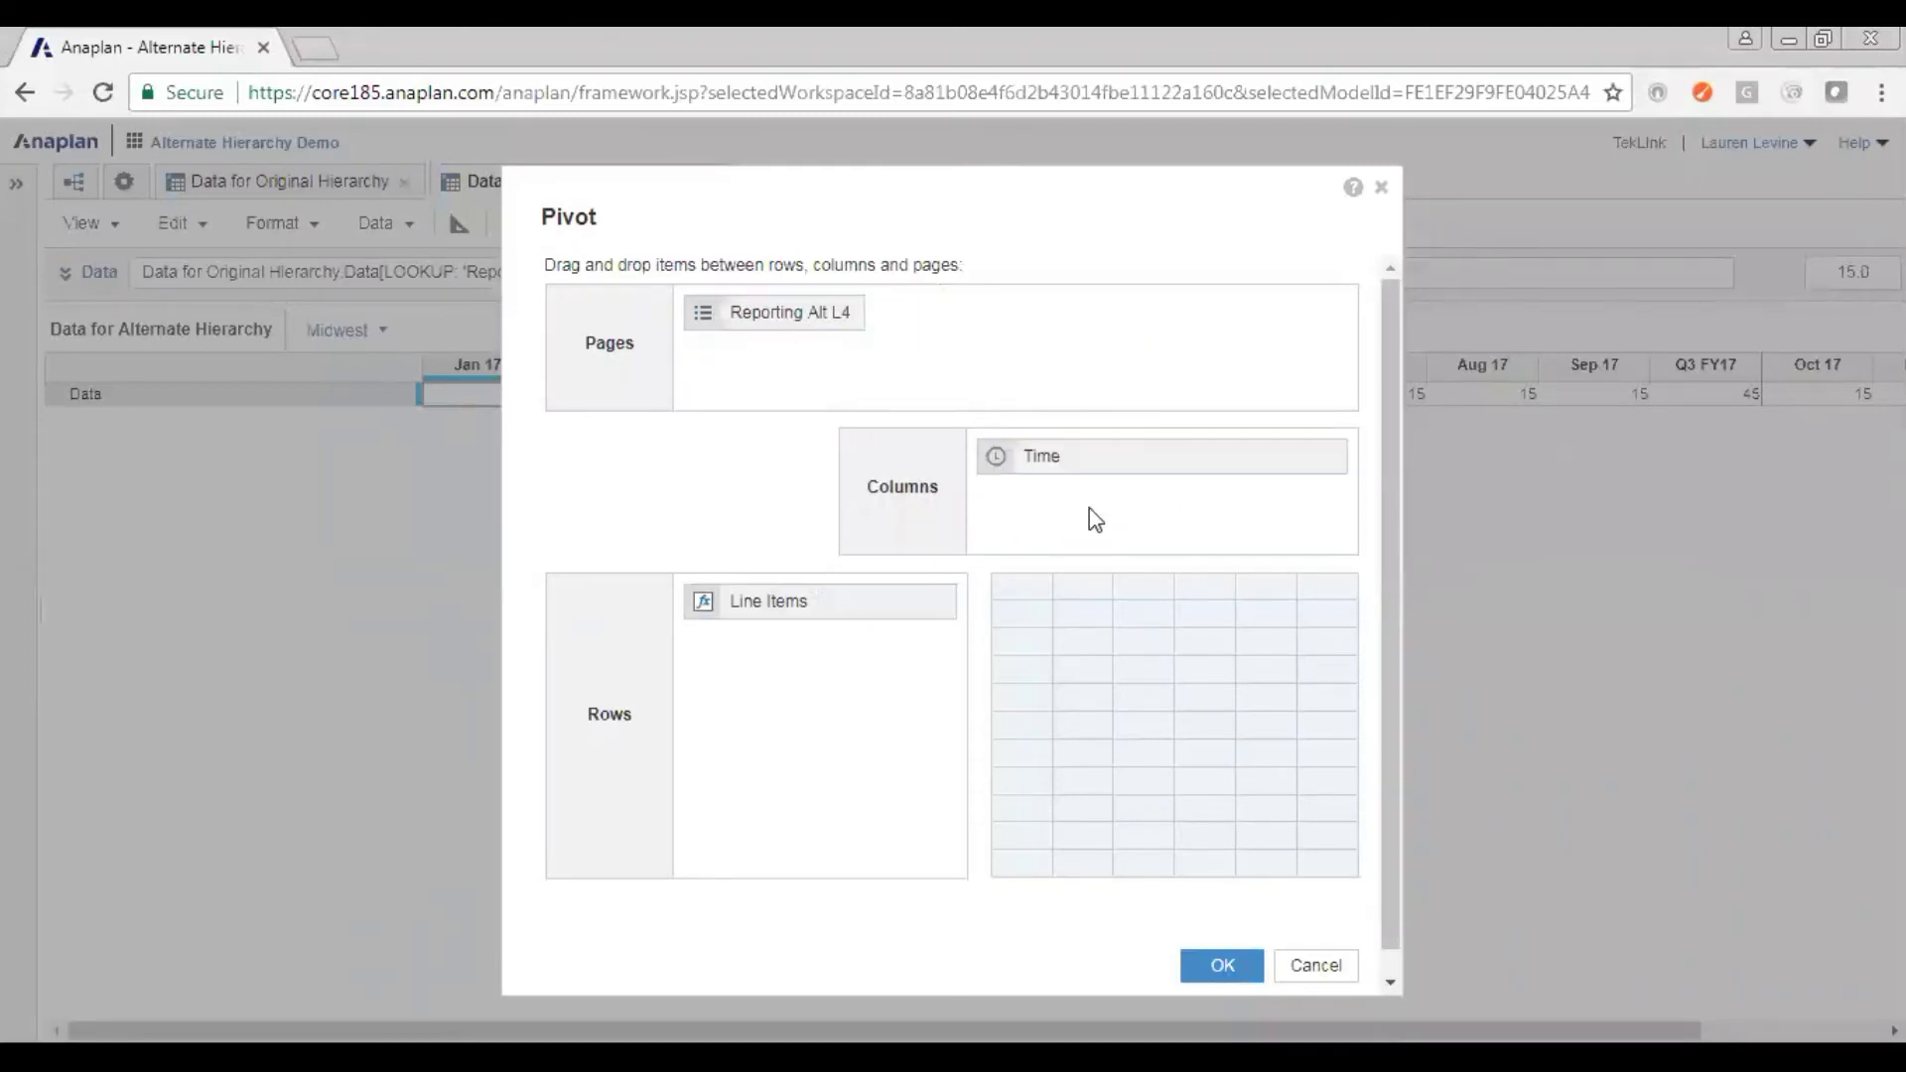
pyautogui.moveTo(805, 601); pyautogui.dragTo(1048, 306)
pyautogui.moveTo(782, 312); pyautogui.dragTo(959, 798)
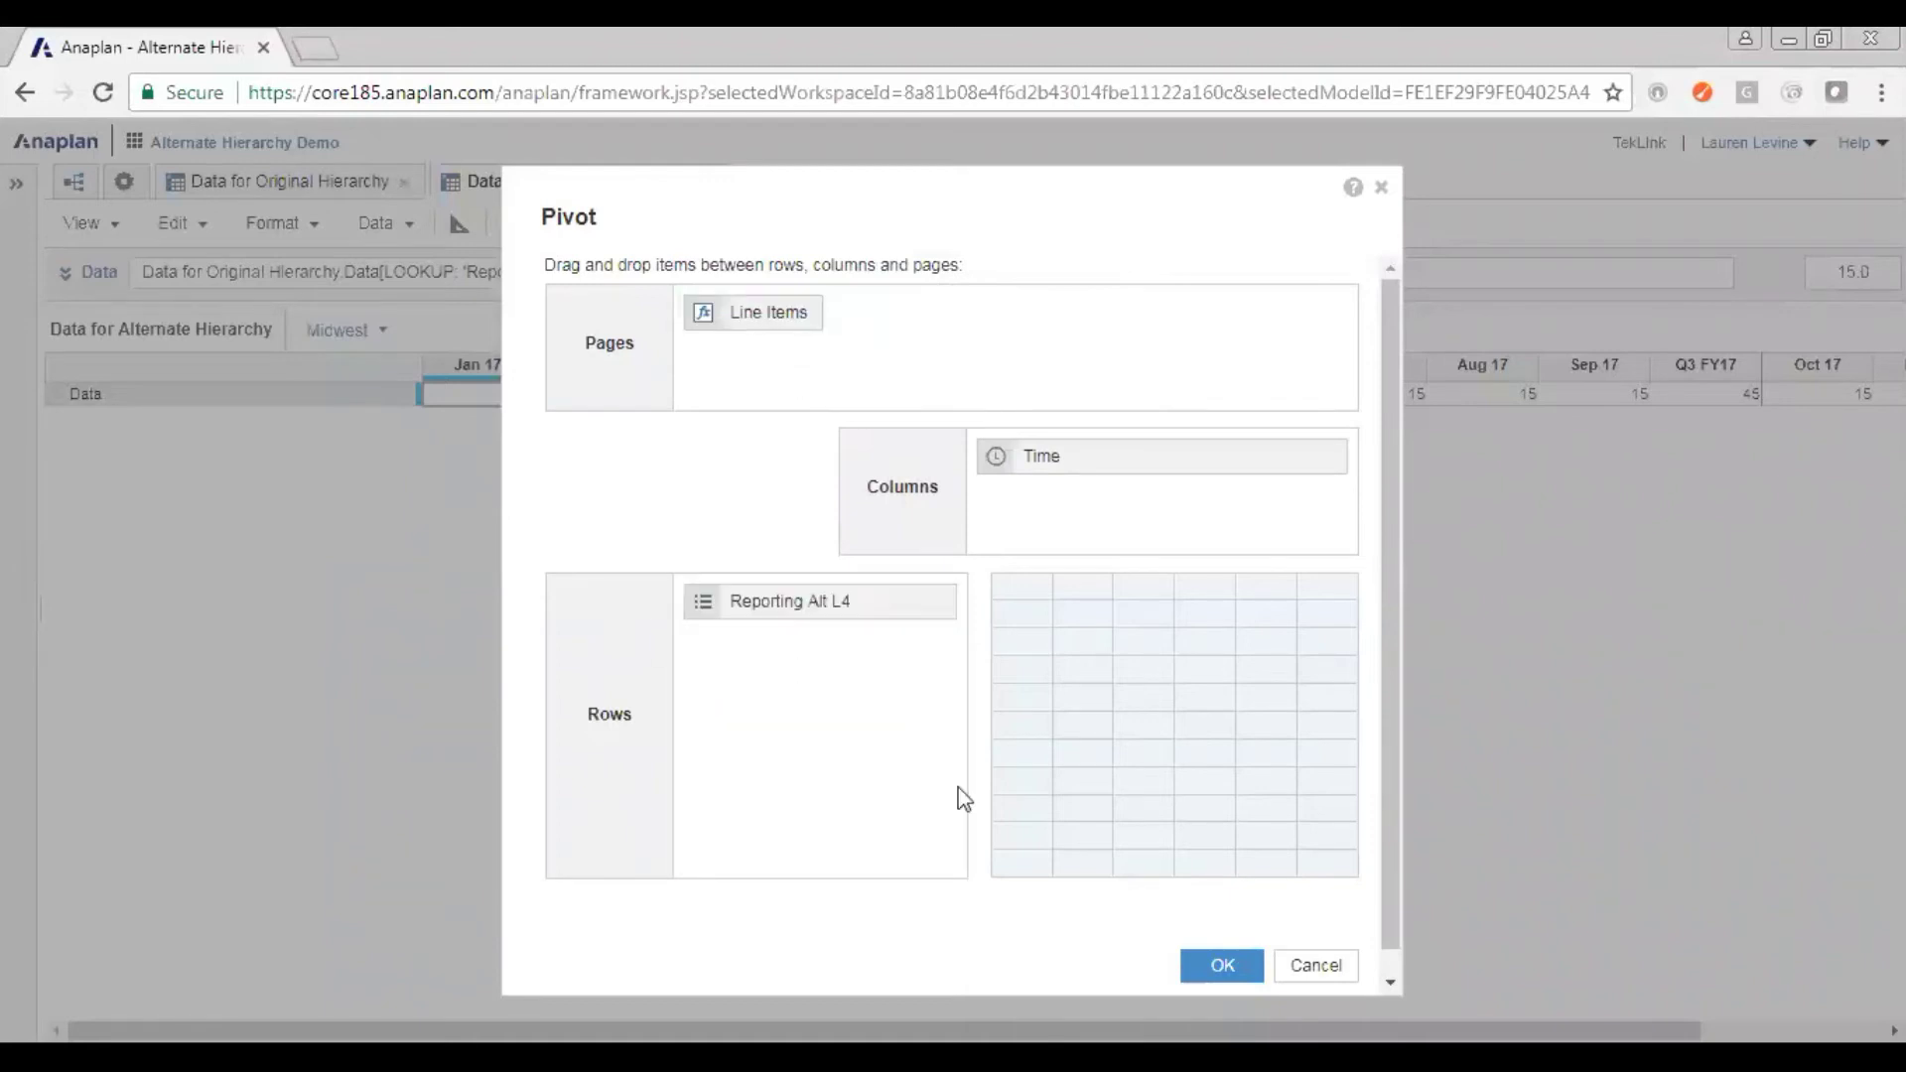
pyautogui.click(1230, 956)
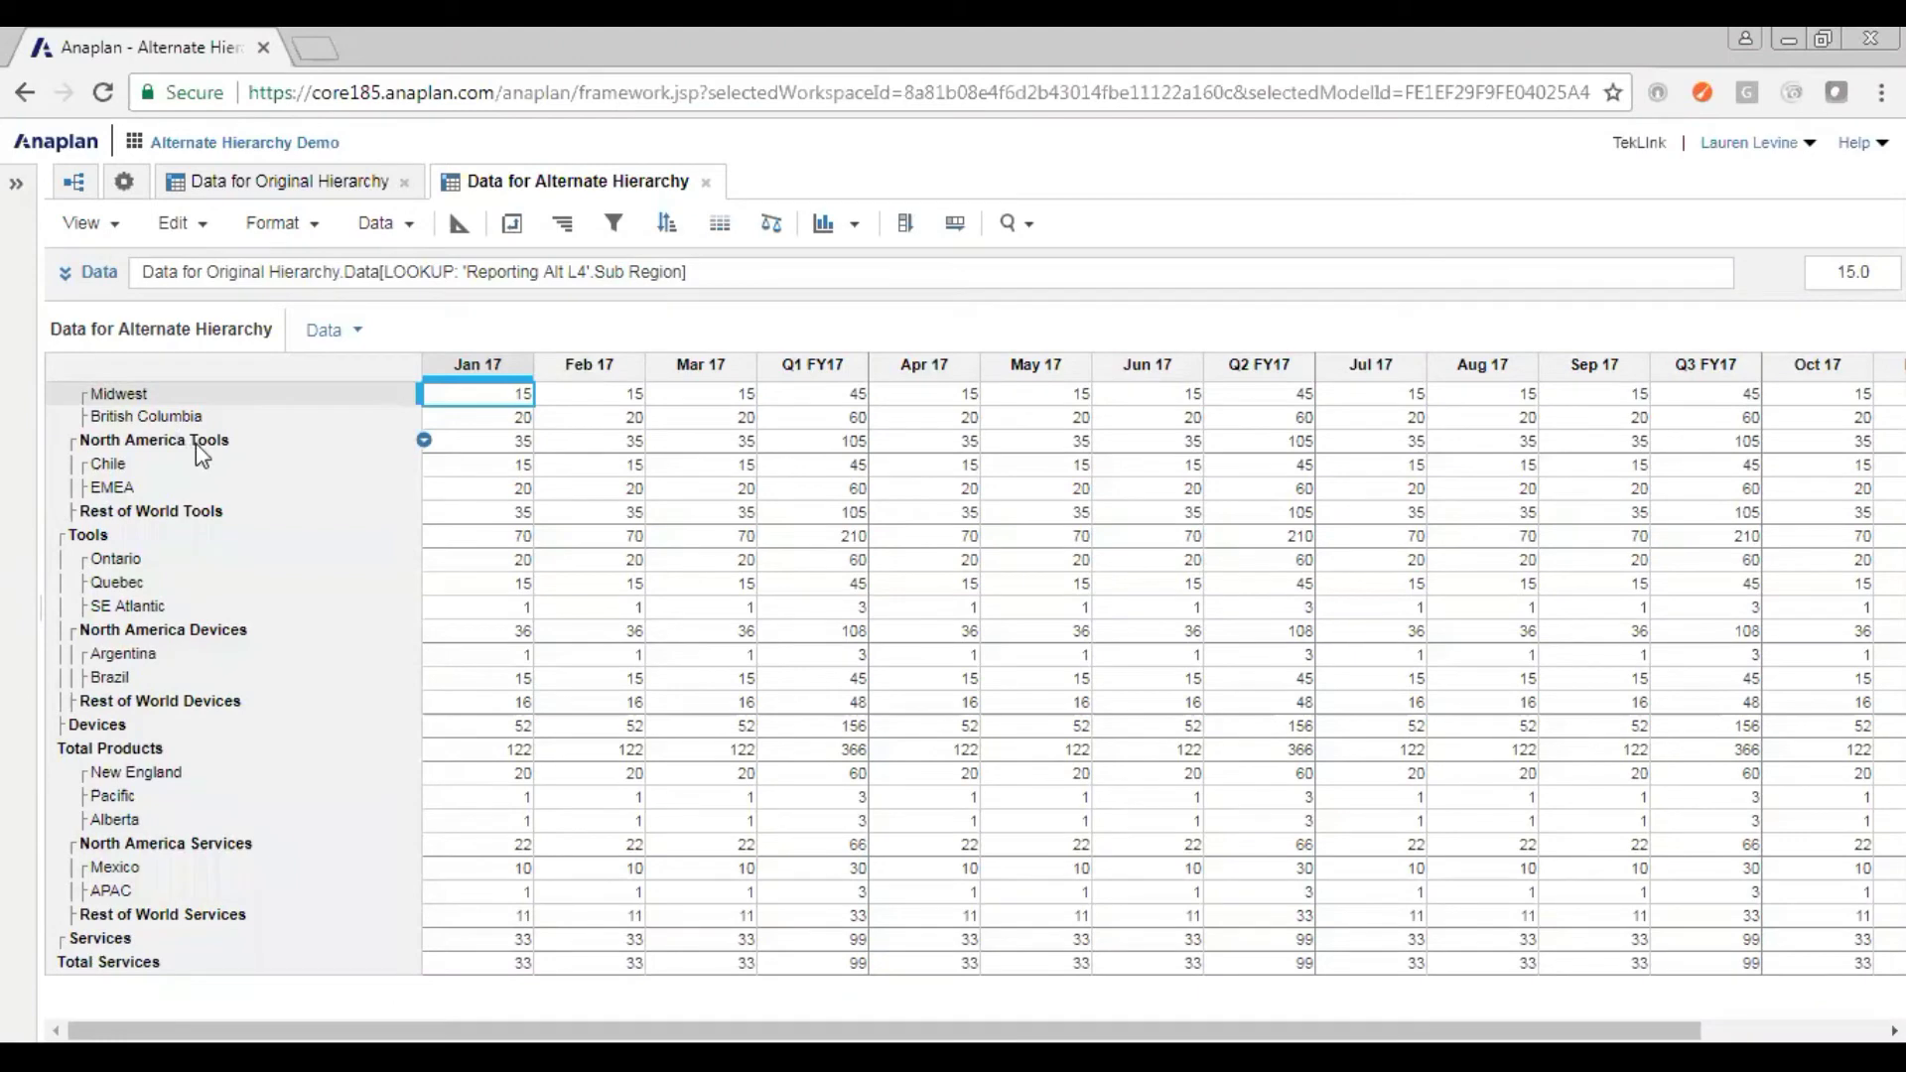
# Step: Check Region L1's four countries under Total Company in the model settings, then return to General Lists
pyautogui.click(196, 441)
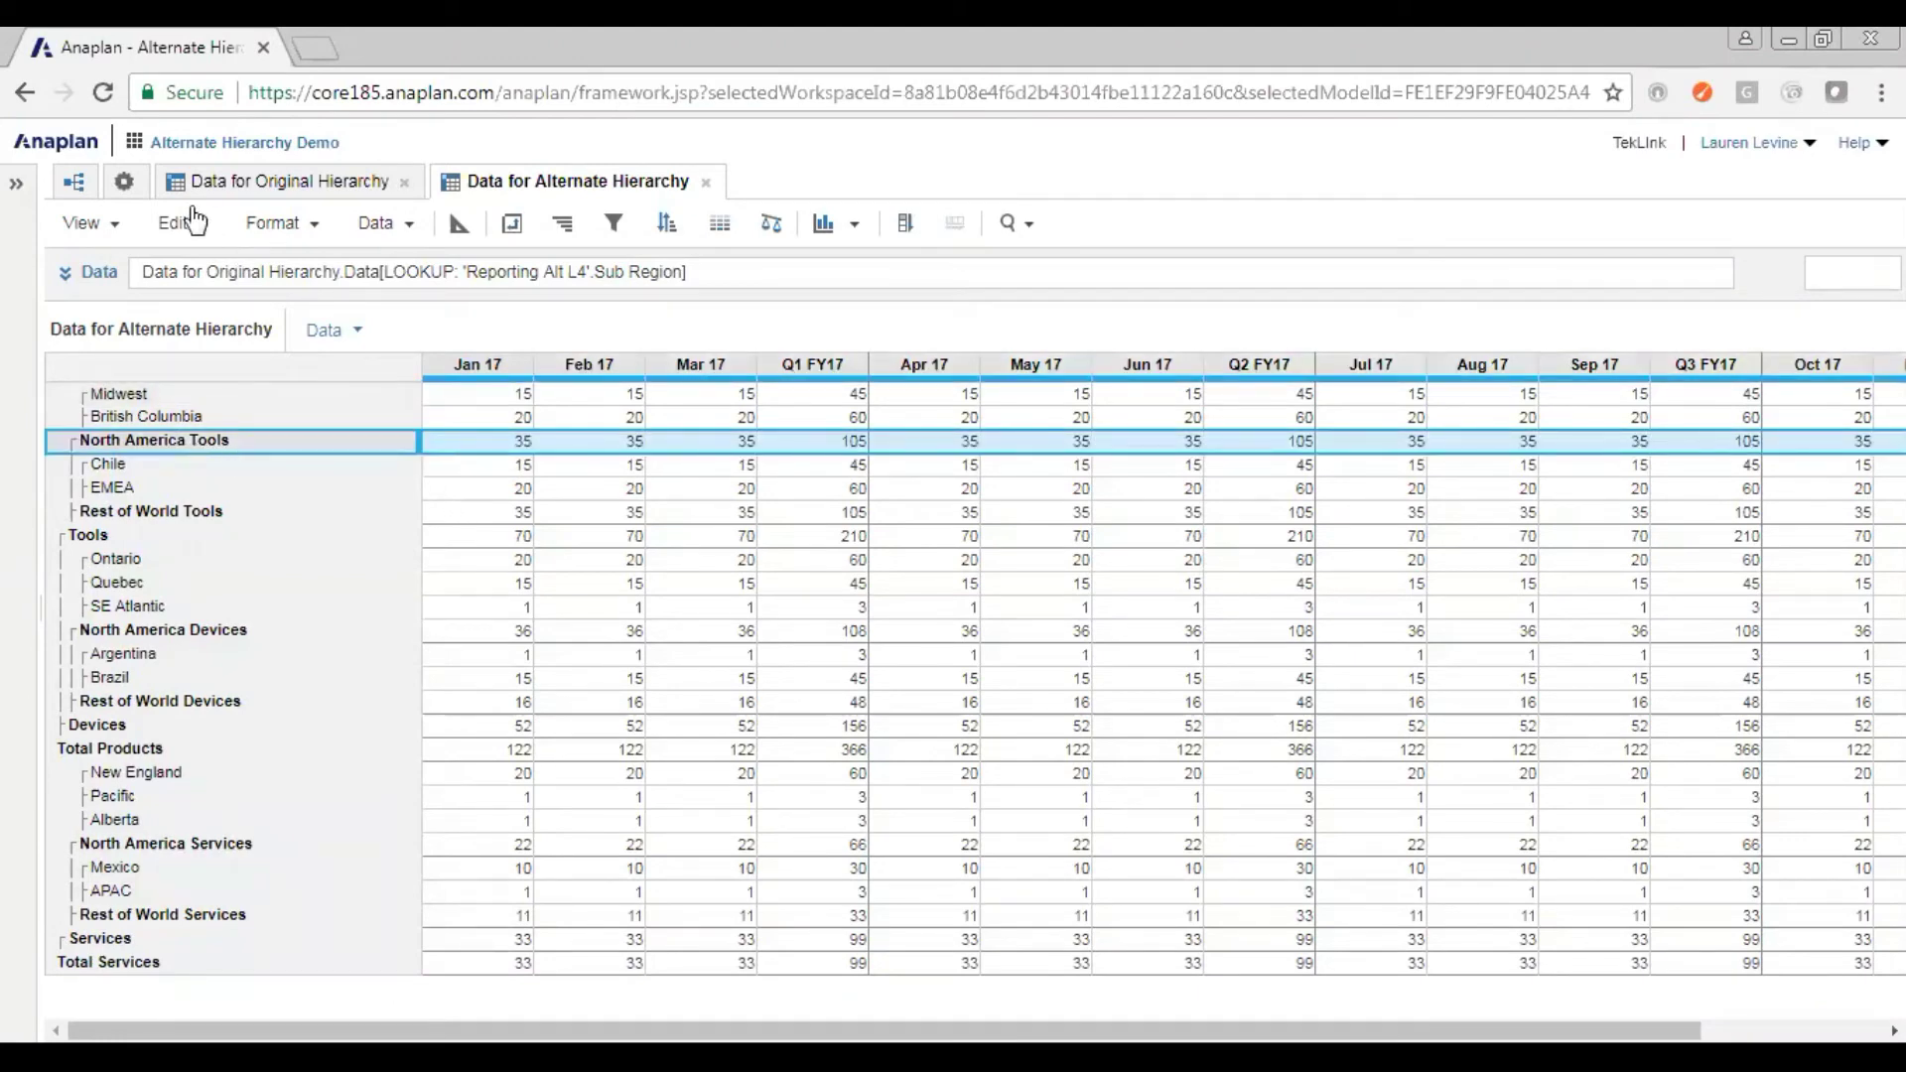
pyautogui.click(126, 182)
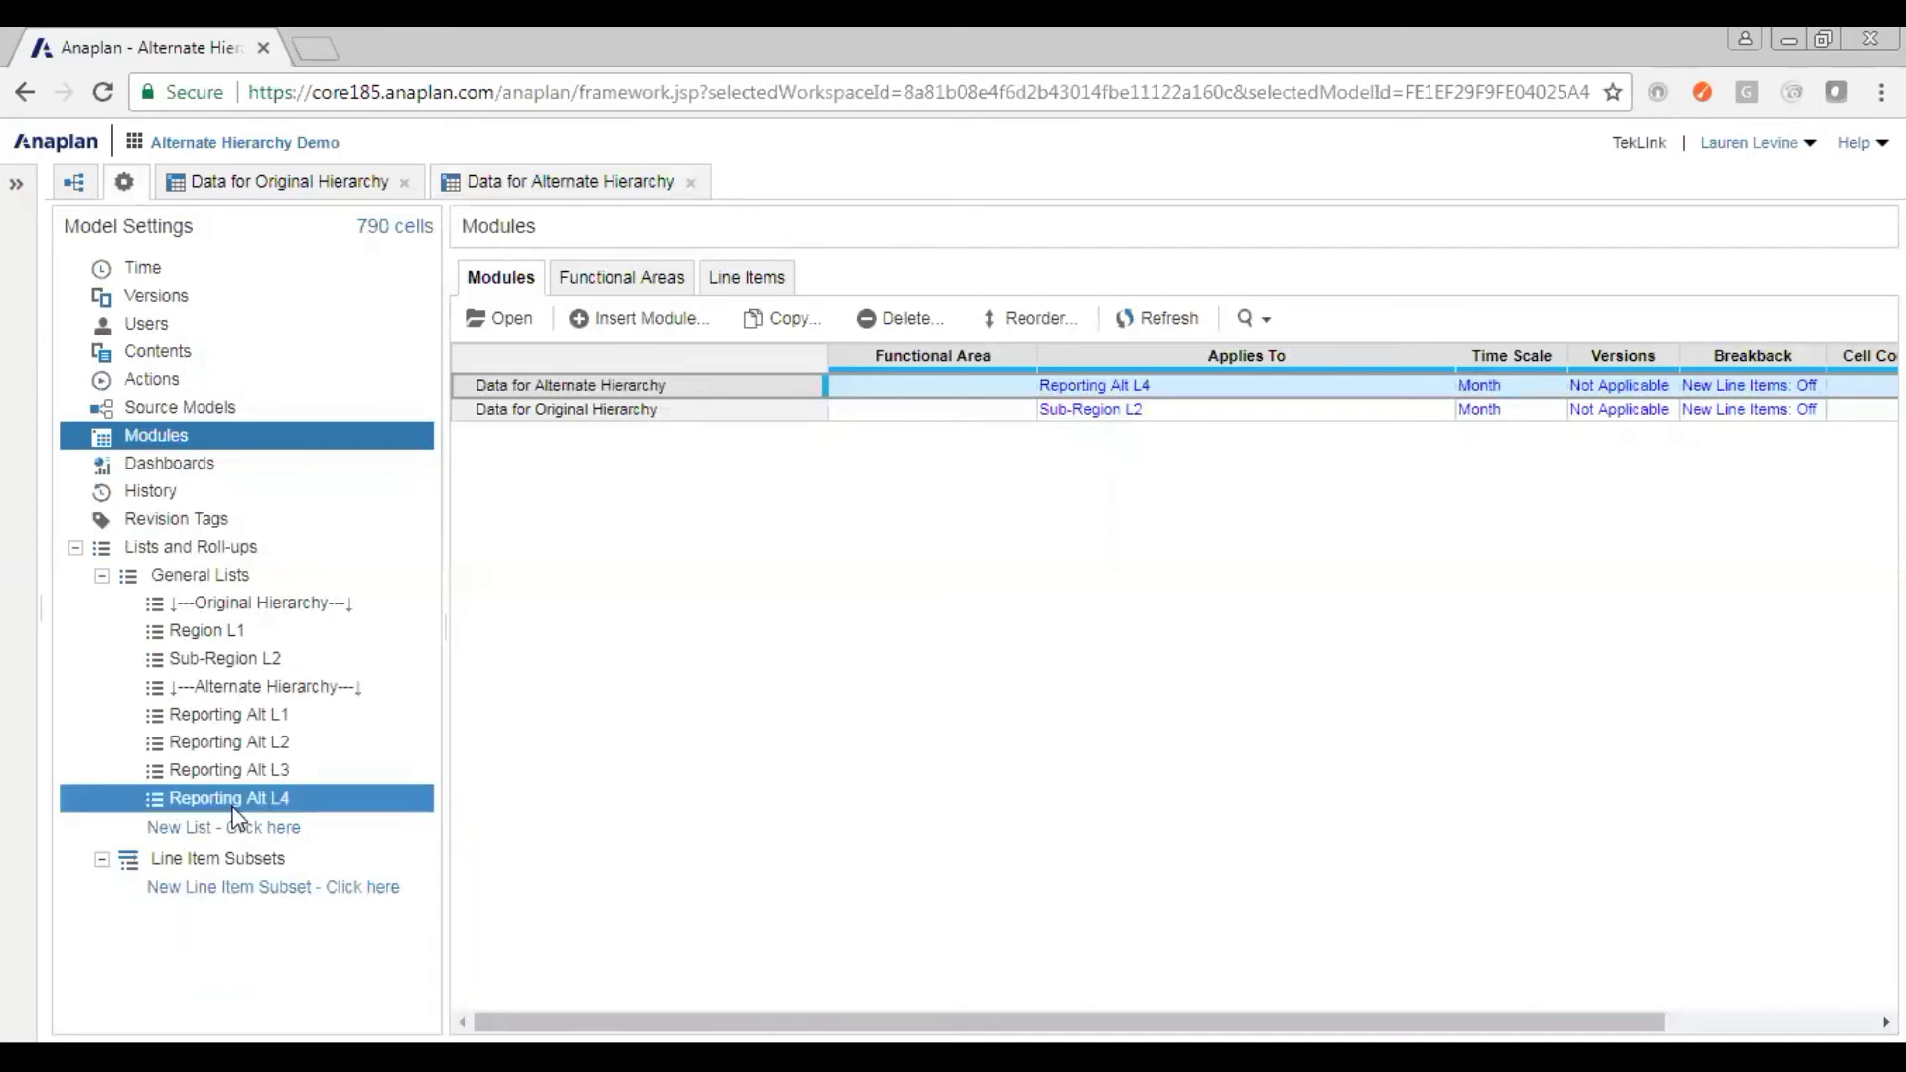
pyautogui.click(223, 632)
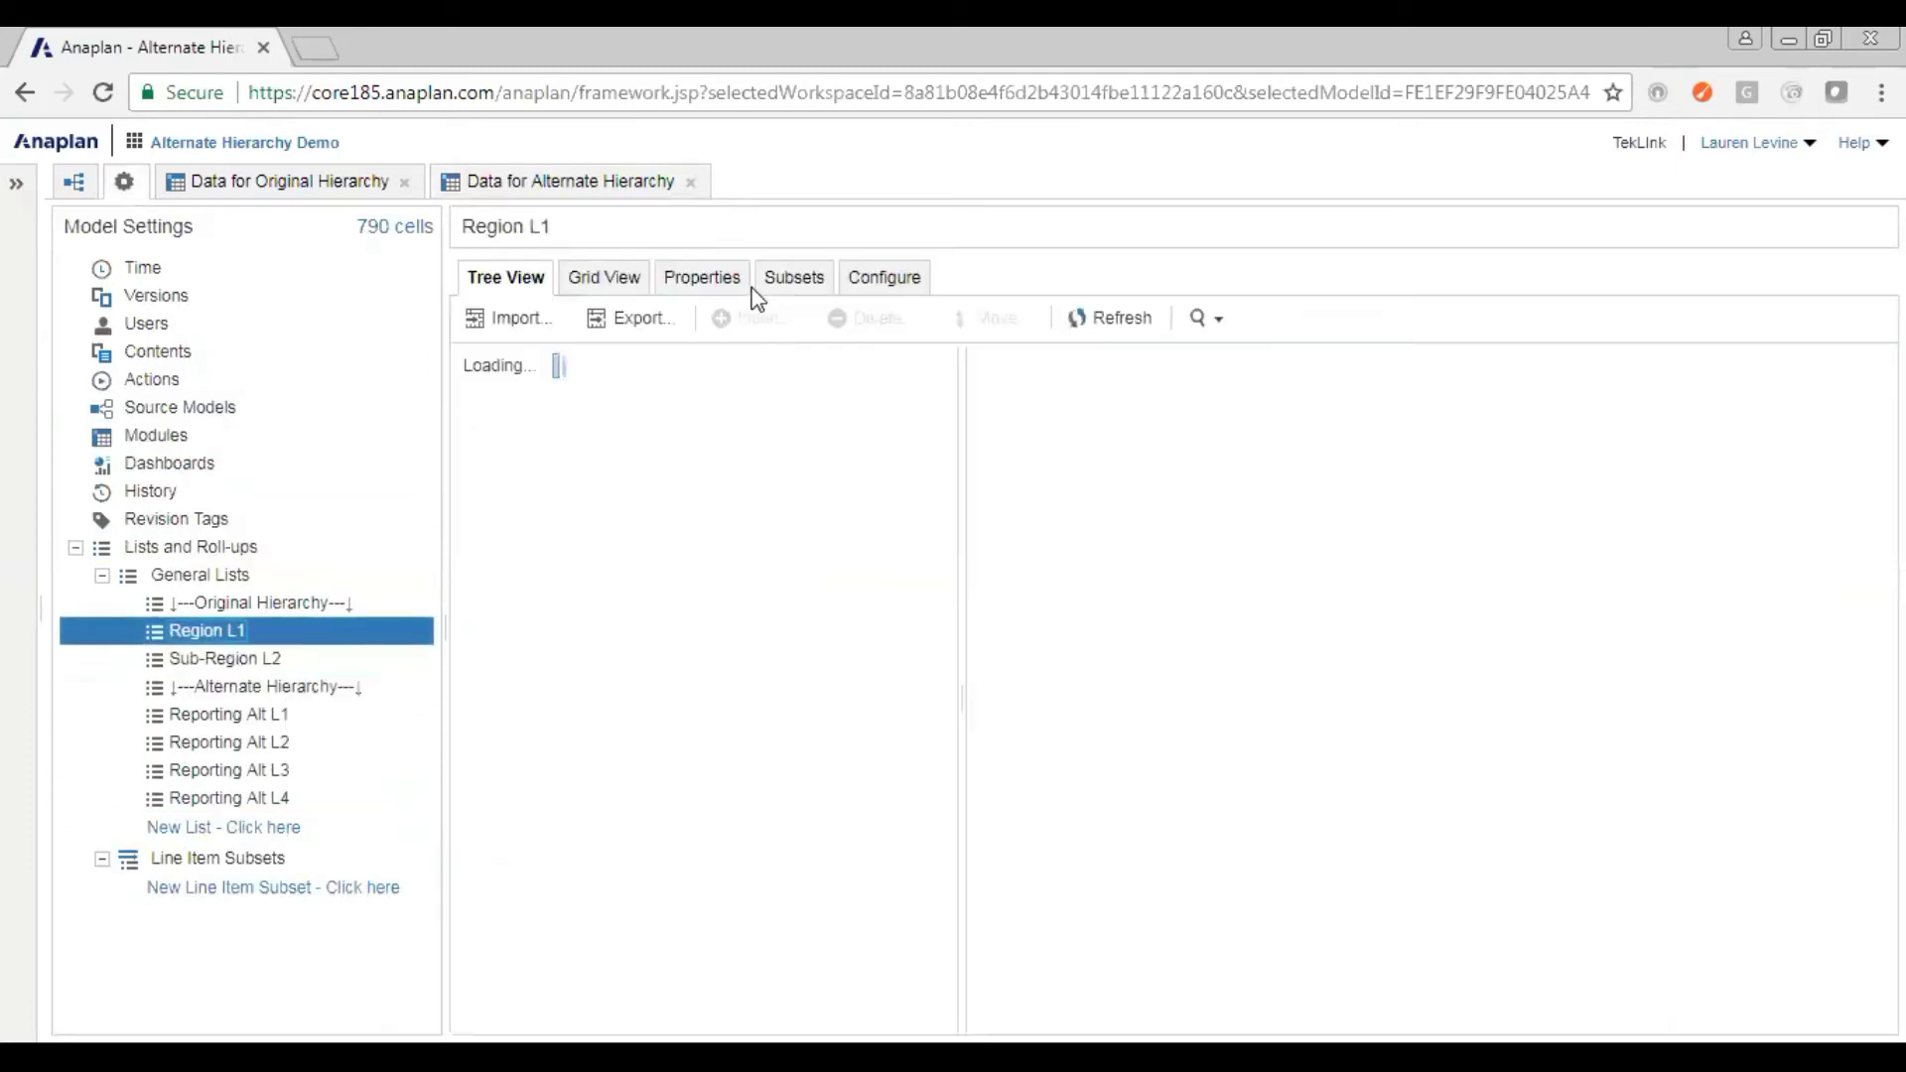
pyautogui.click(666, 493)
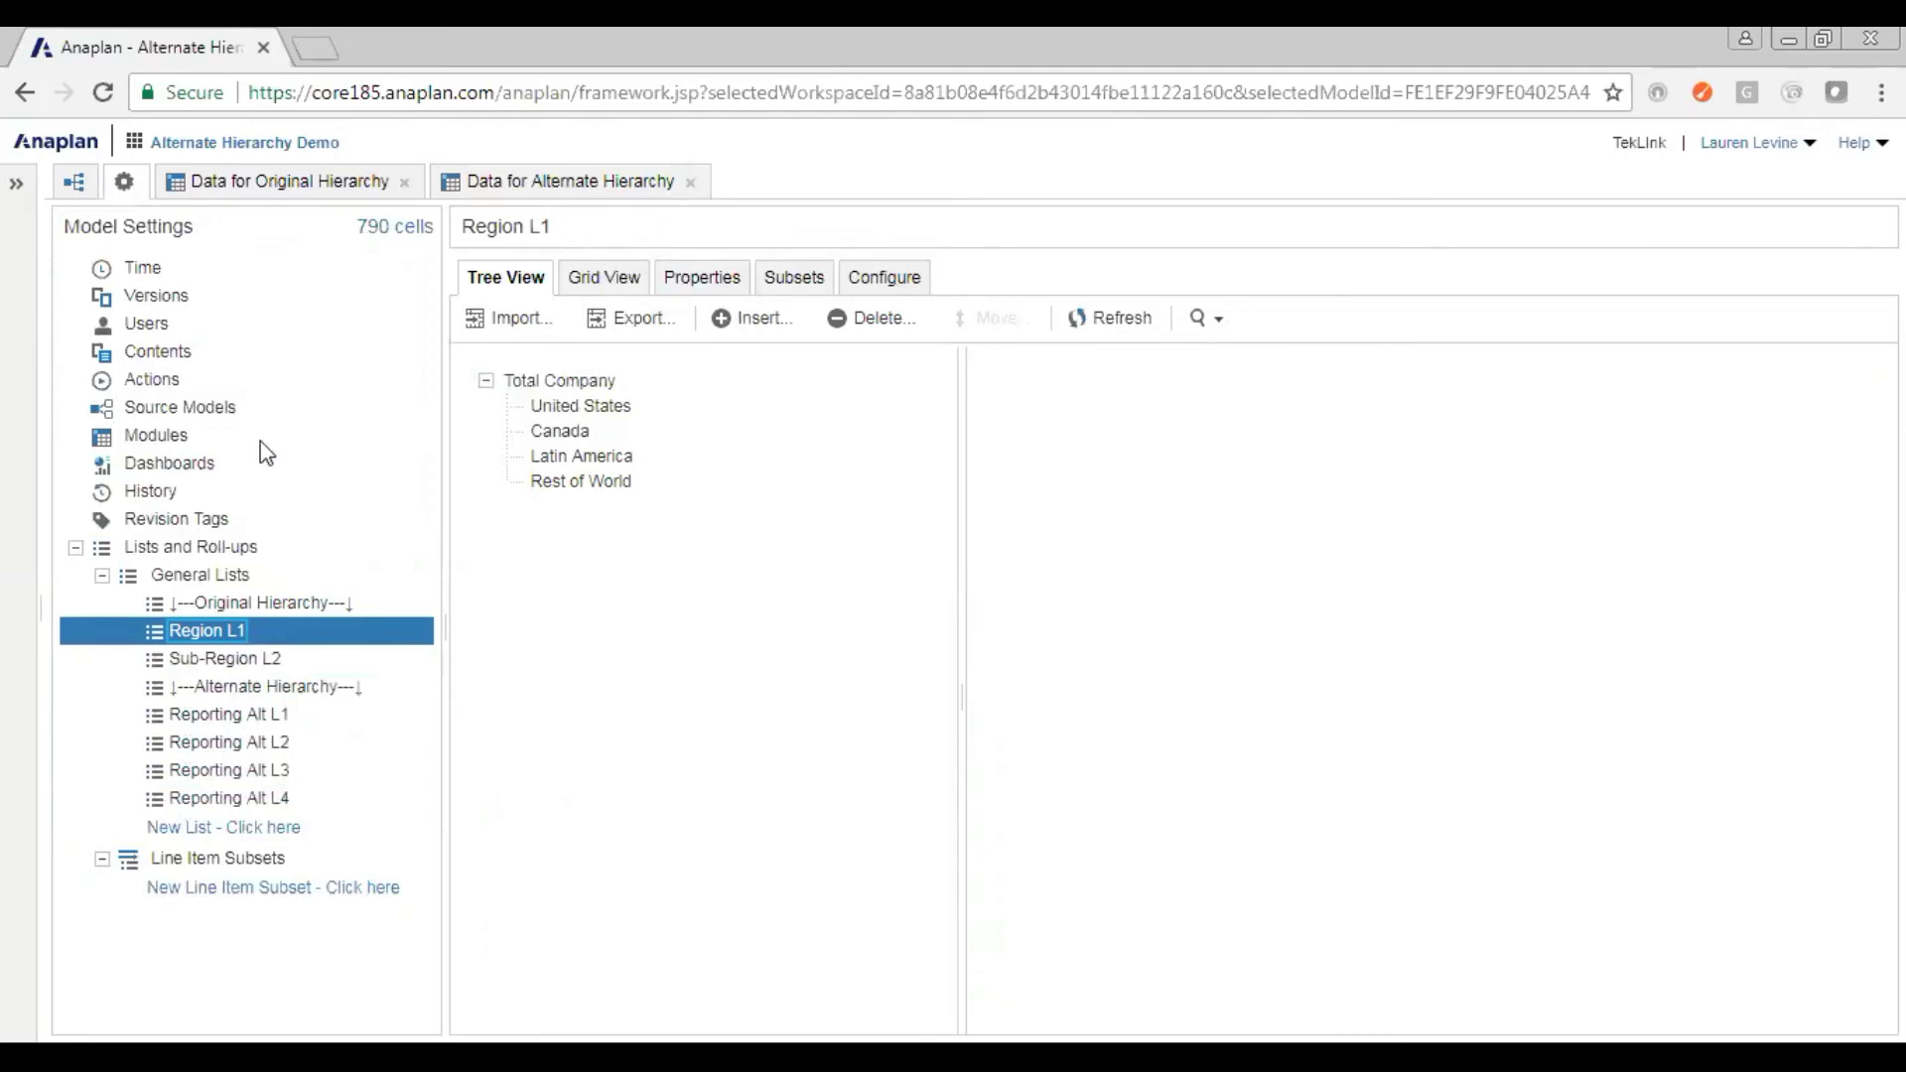
pyautogui.click(254, 570)
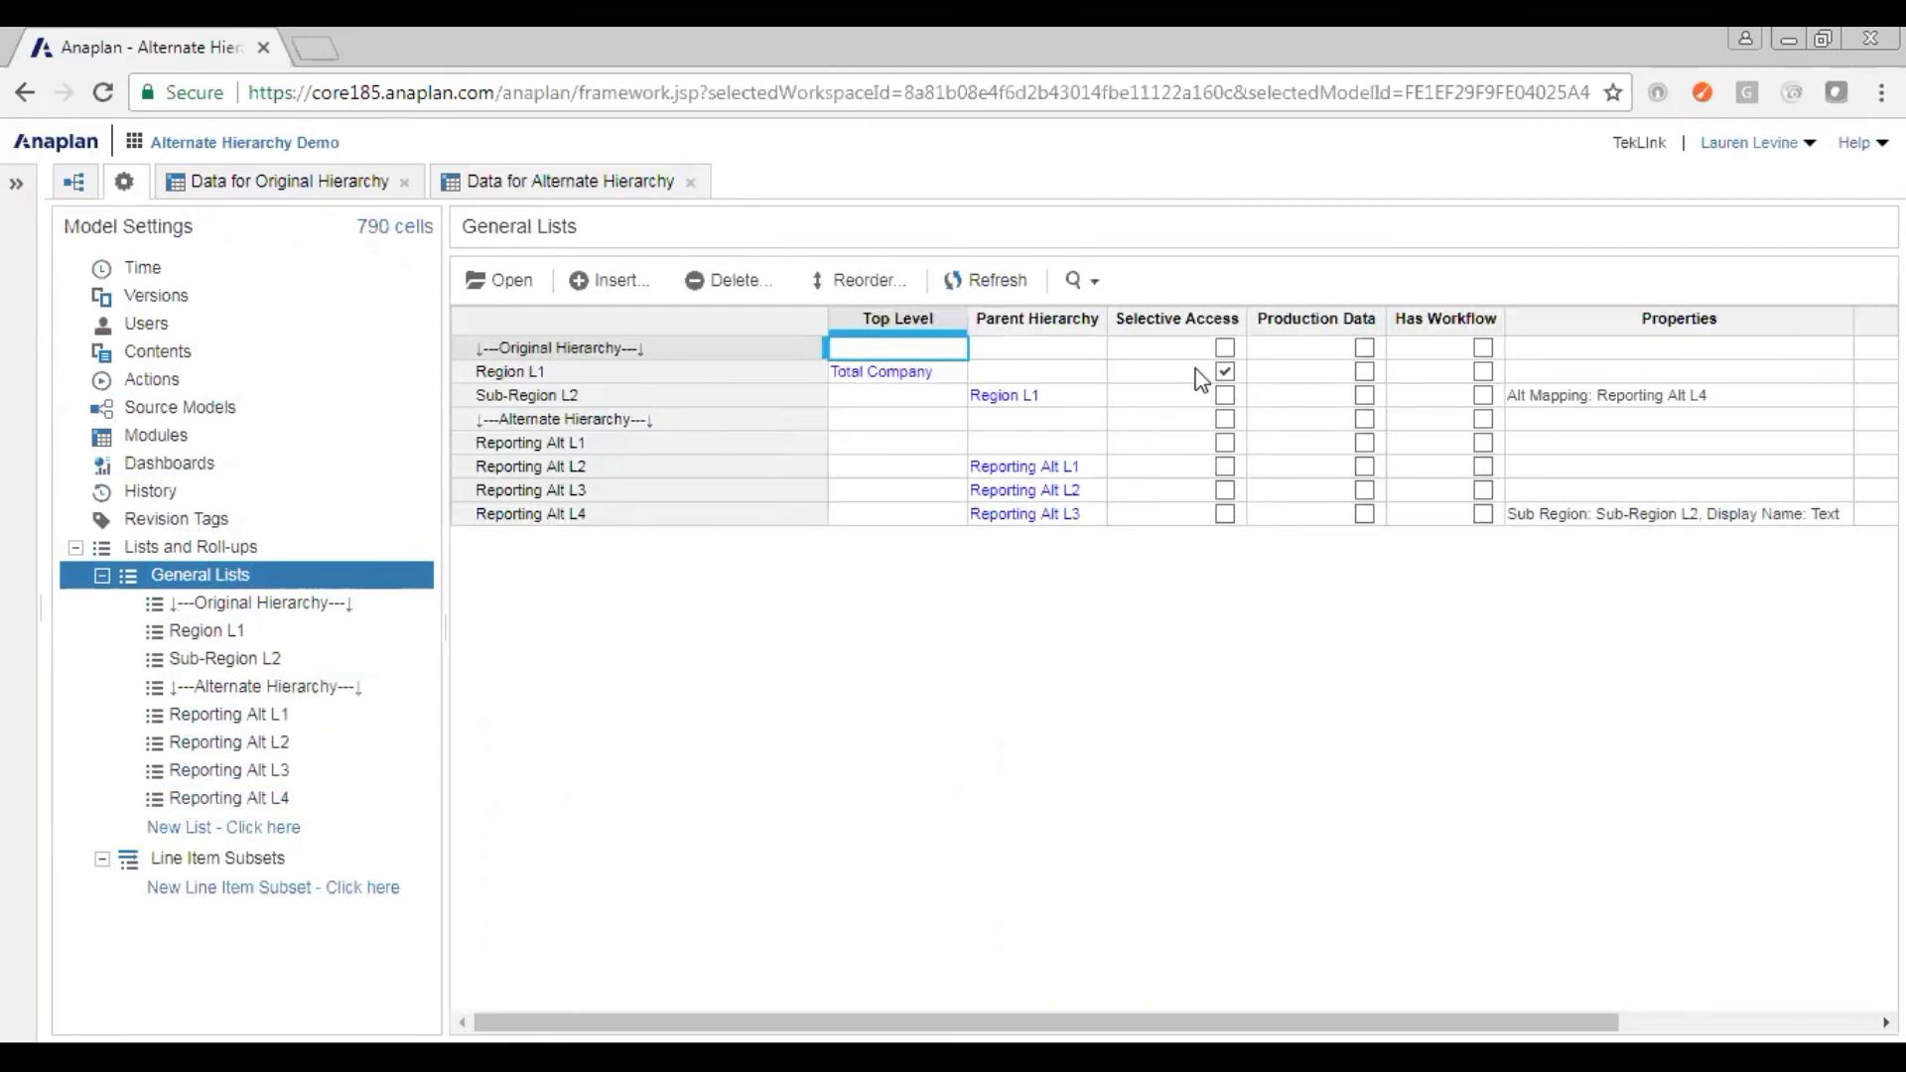
pyautogui.click(583, 178)
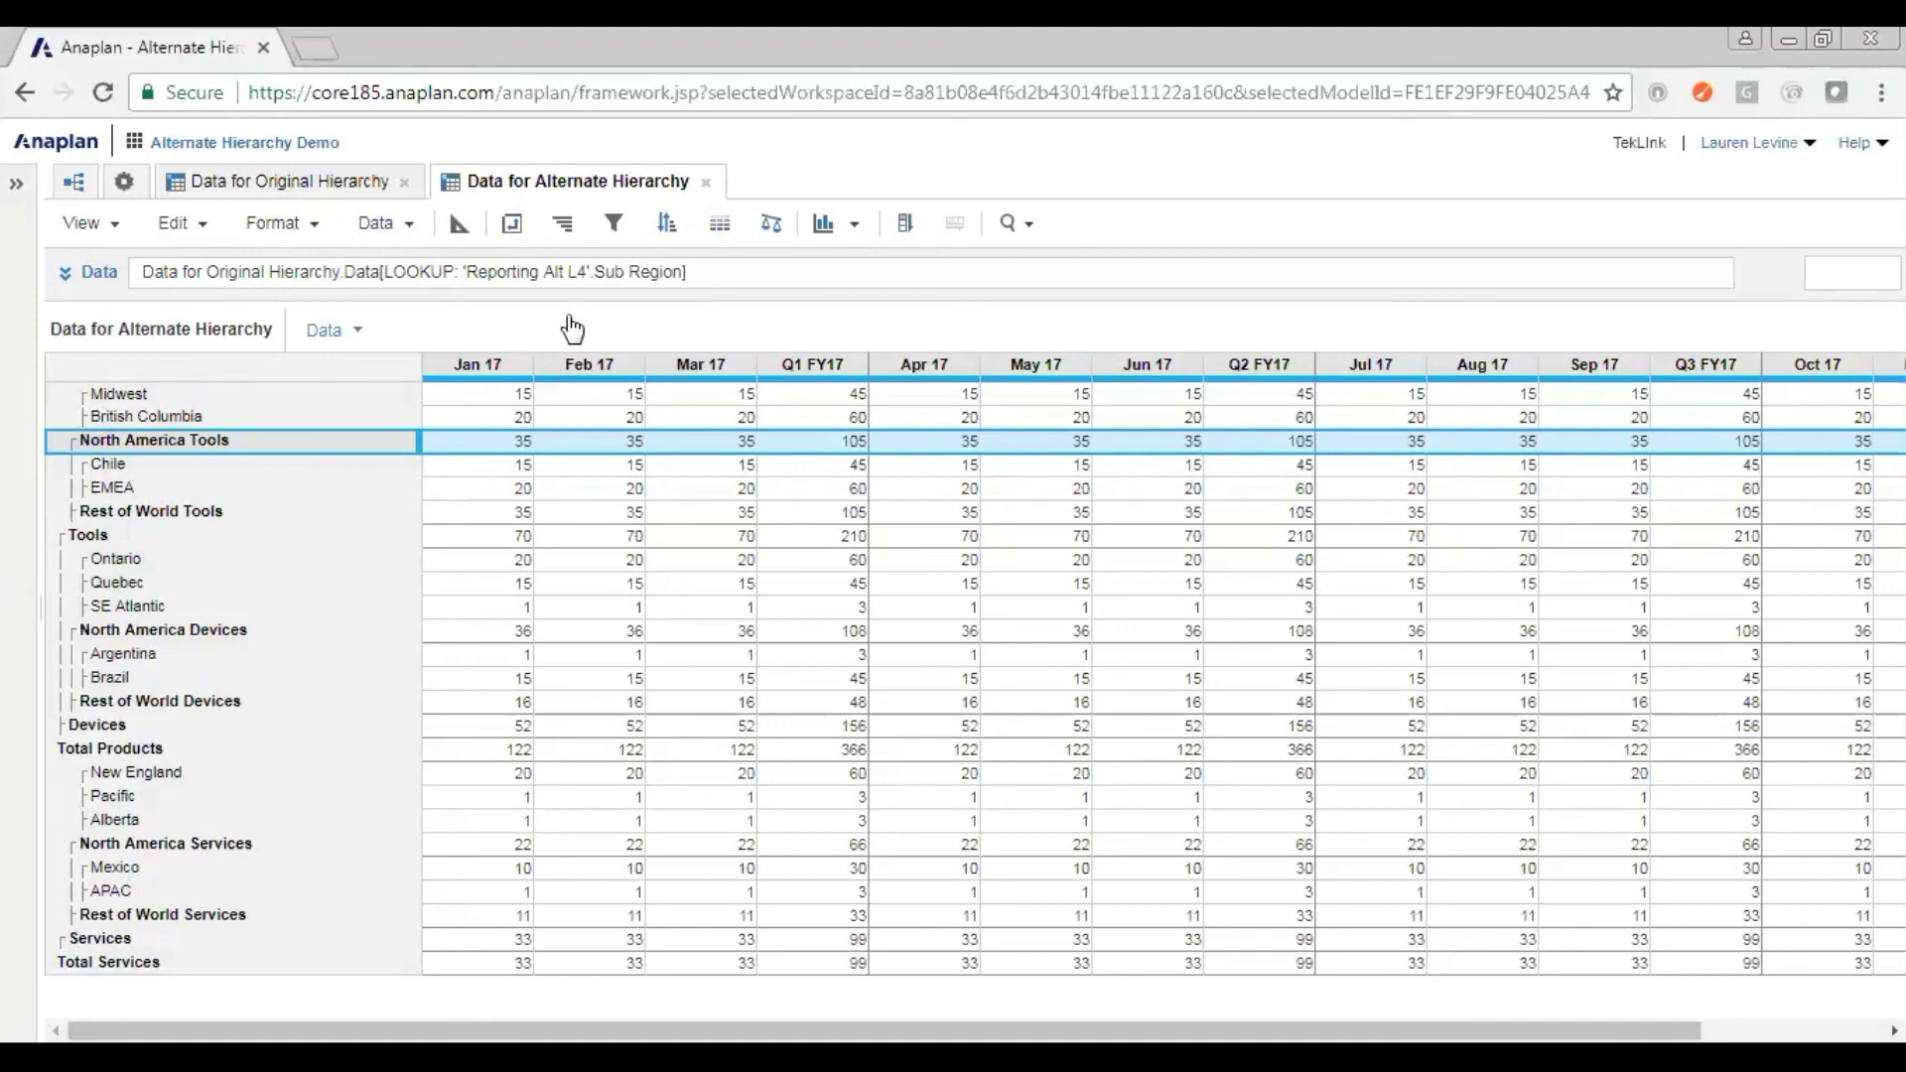
pyautogui.click(123, 183)
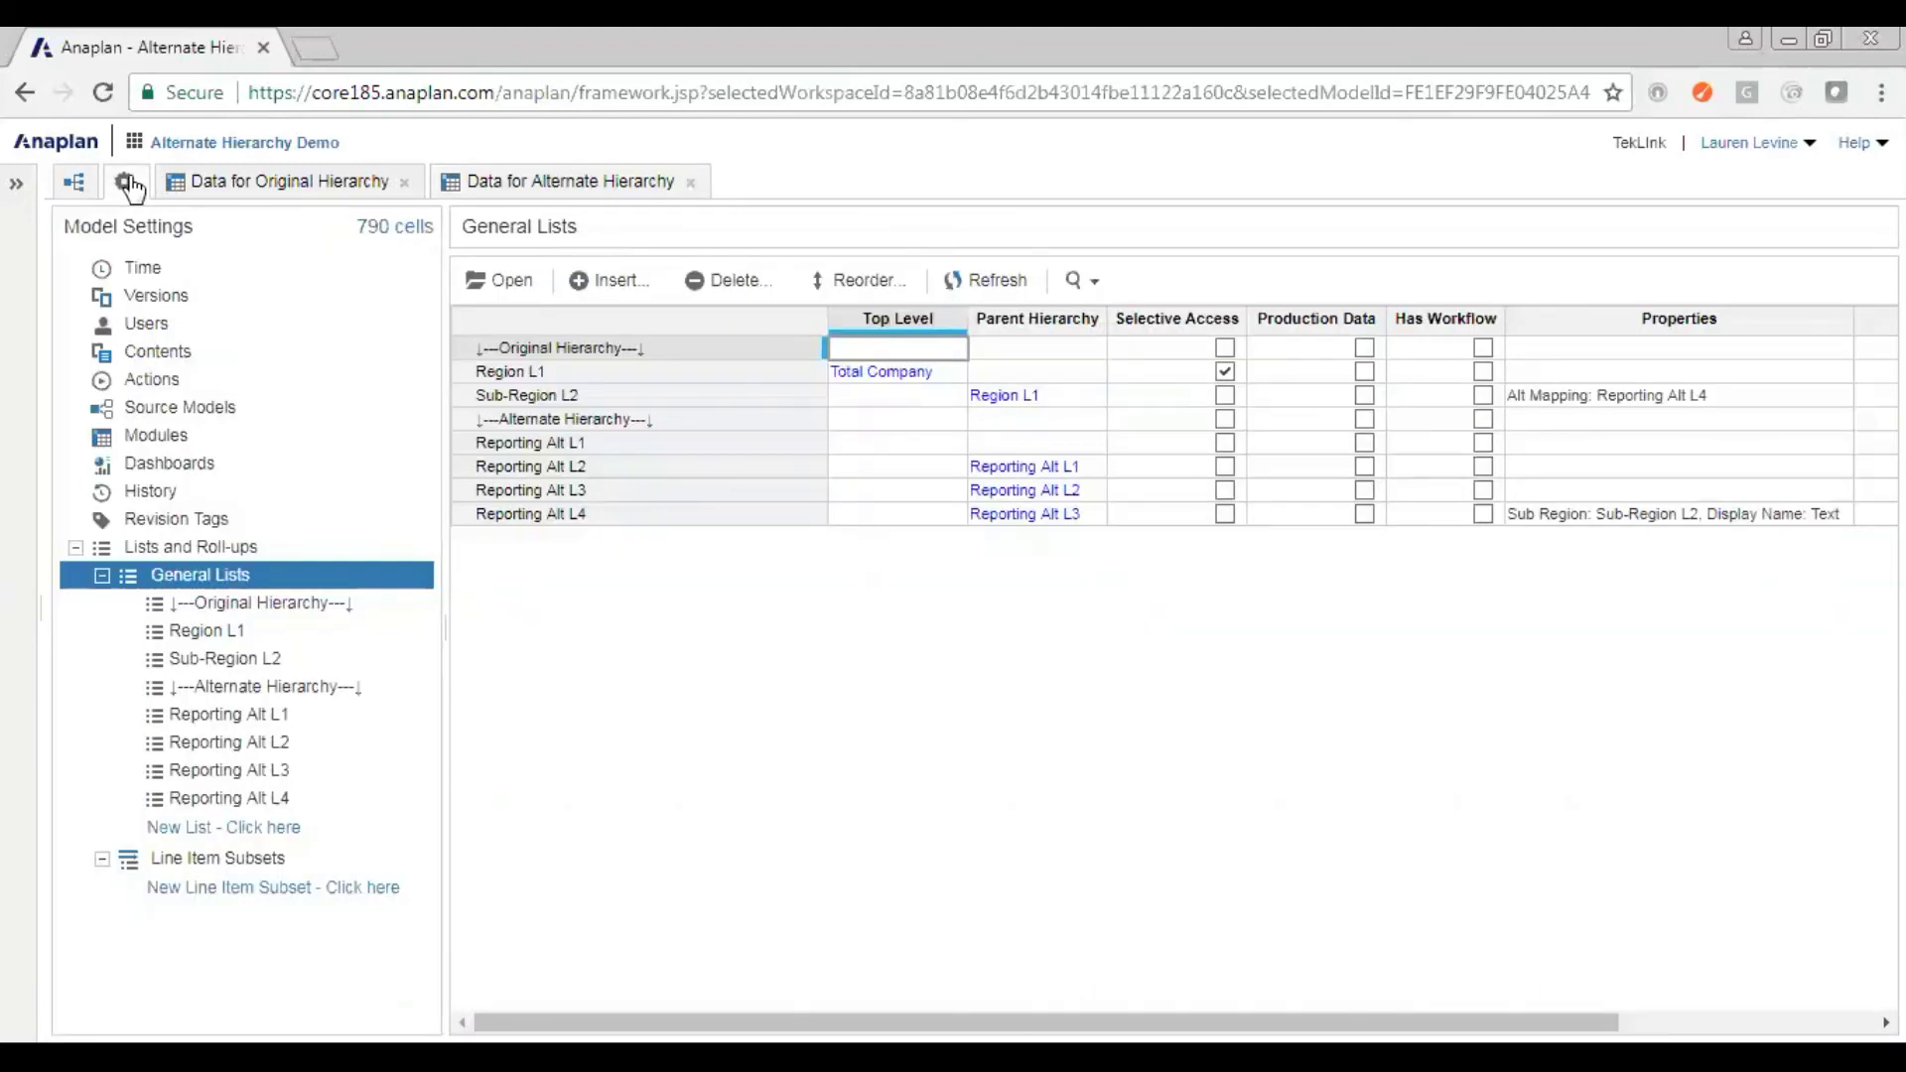